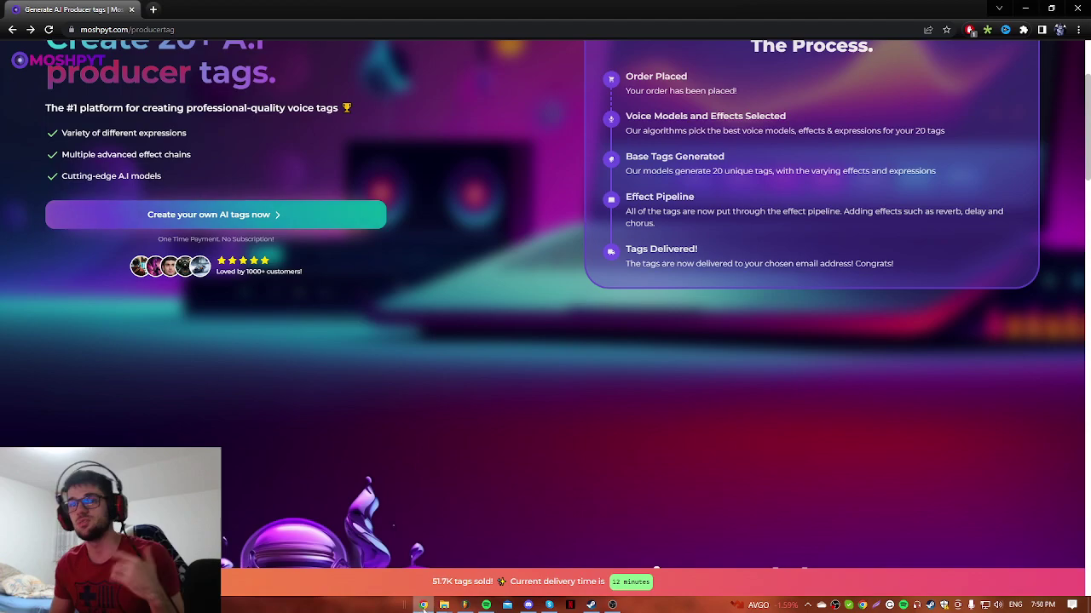
Look over the Moshpyt producer tag page, from the process overview down to the advanced vocal effects section
{"action": "scroll", "coordinate": [373, 482], "scroll_direction": "up", "scroll_amount": 2}
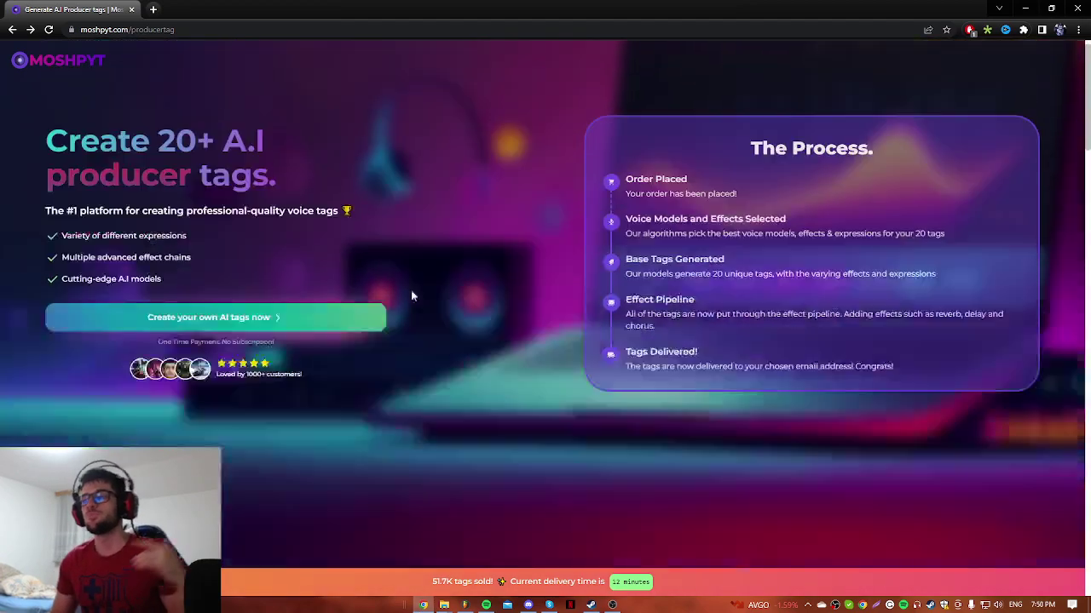
{"action": "scroll", "coordinate": [411, 292], "scroll_direction": "down", "scroll_amount": 10}
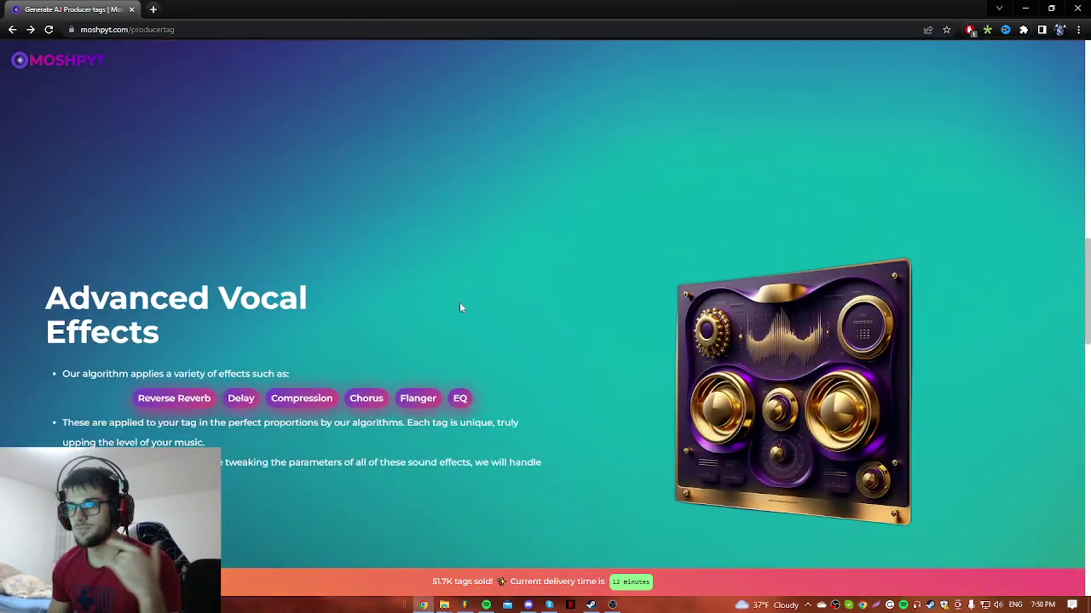
{"action": "scroll", "coordinate": [460, 307], "scroll_direction": "up", "scroll_amount": 10}
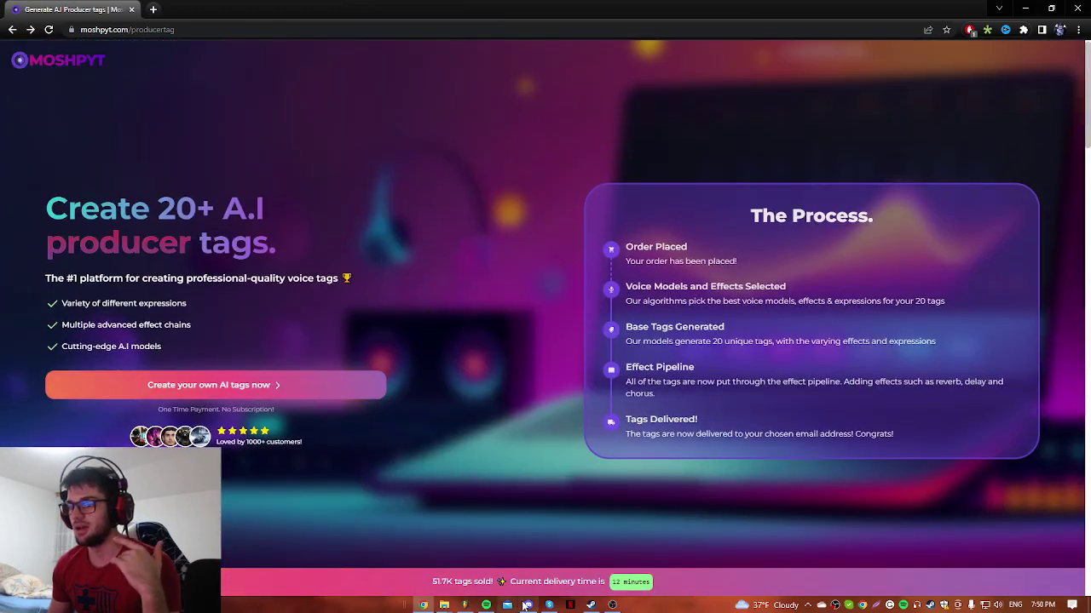
{"action": "left_click", "coordinate": [528, 605]}
{"action": "left_click", "coordinate": [526, 605]}
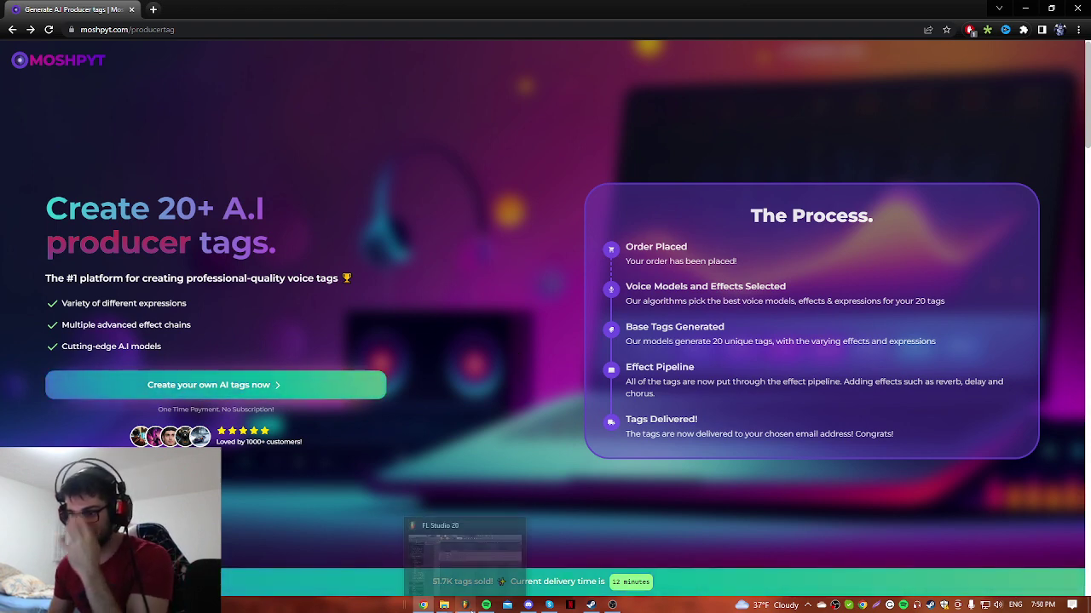
{"action": "left_click", "coordinate": [471, 610]}
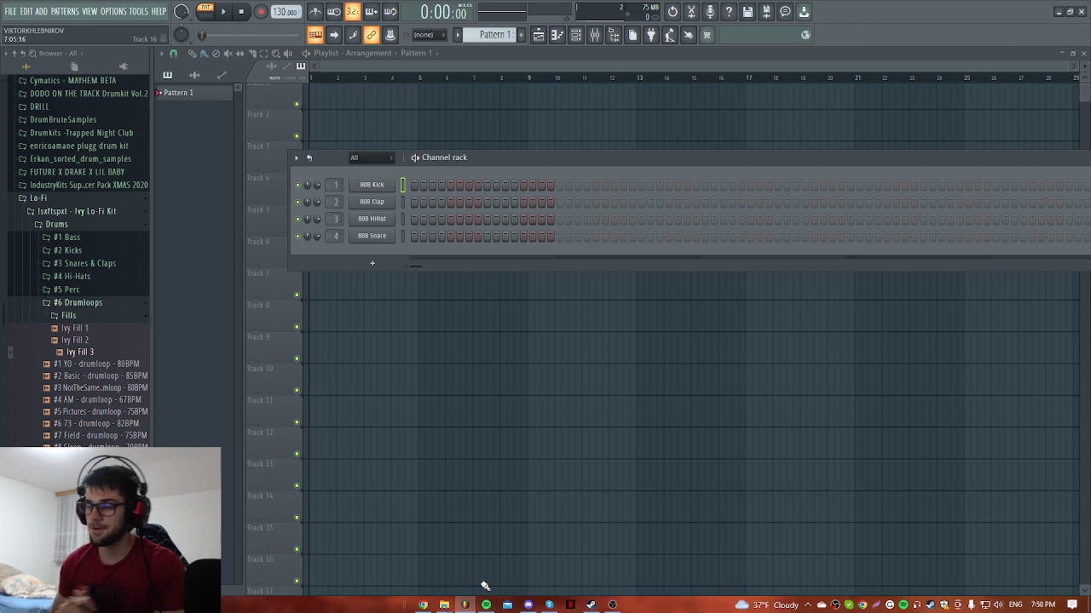
{"action": "left_click", "coordinate": [423, 606]}
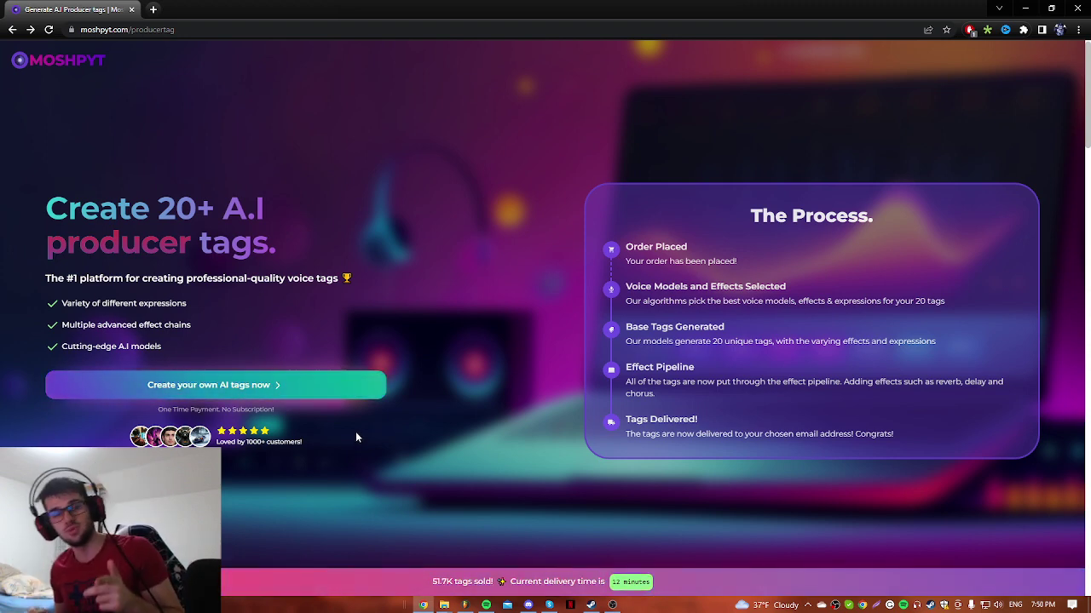
{"action": "left_click", "coordinate": [464, 604]}
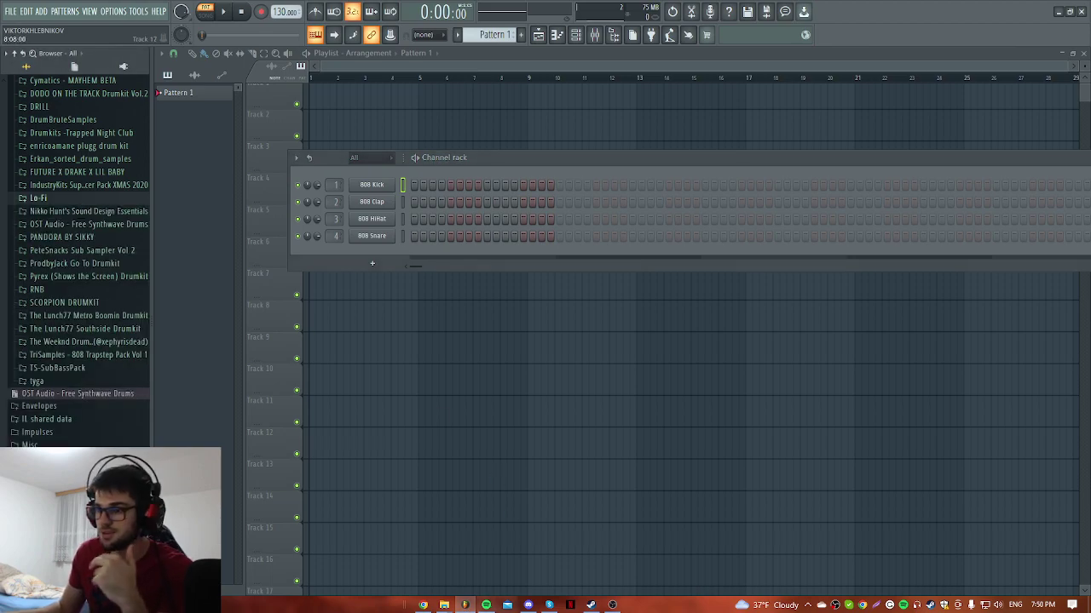
{"action": "left_click", "coordinate": [431, 606]}
Open the AI tag designer and claim the 5 bonus tags through the Twitter share, closing the tweet page without posting
{"action": "scroll", "coordinate": [475, 488], "scroll_direction": "down", "scroll_amount": 8}
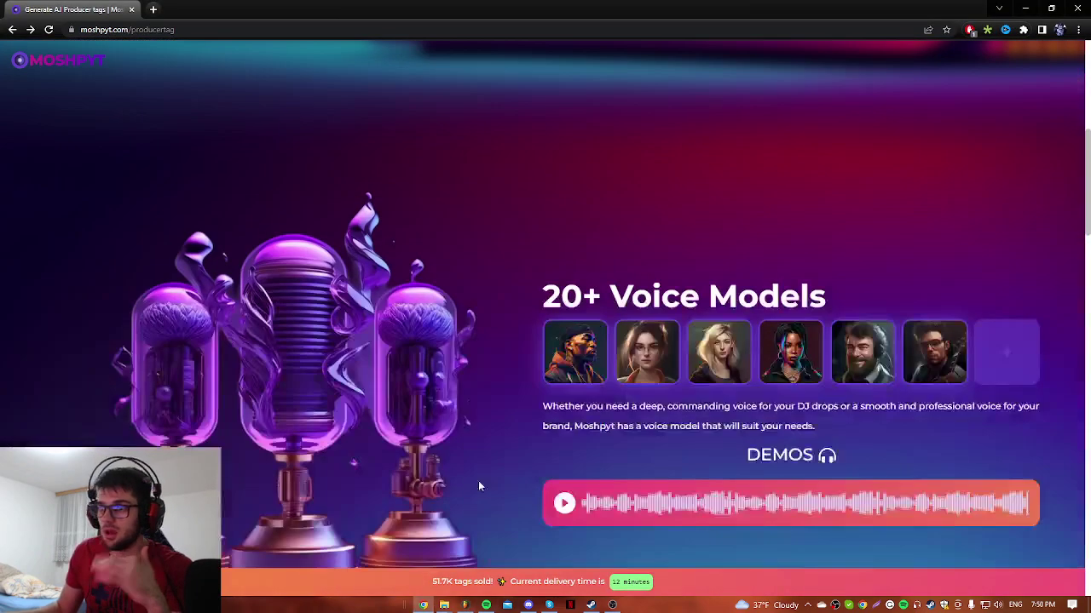
{"action": "scroll", "coordinate": [495, 444], "scroll_direction": "up", "scroll_amount": 8}
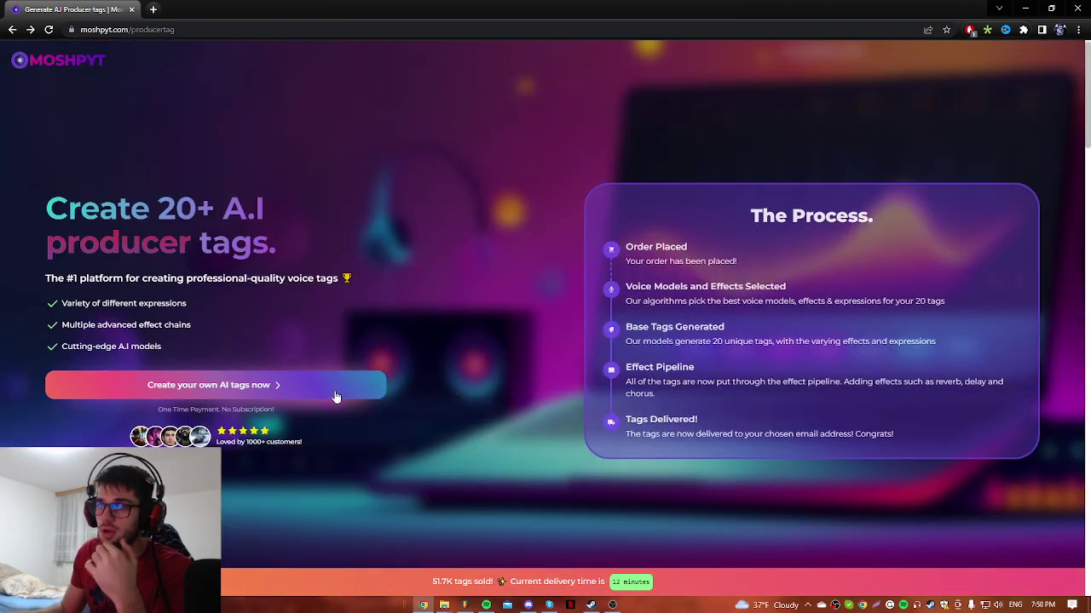
{"action": "left_click", "coordinate": [335, 392]}
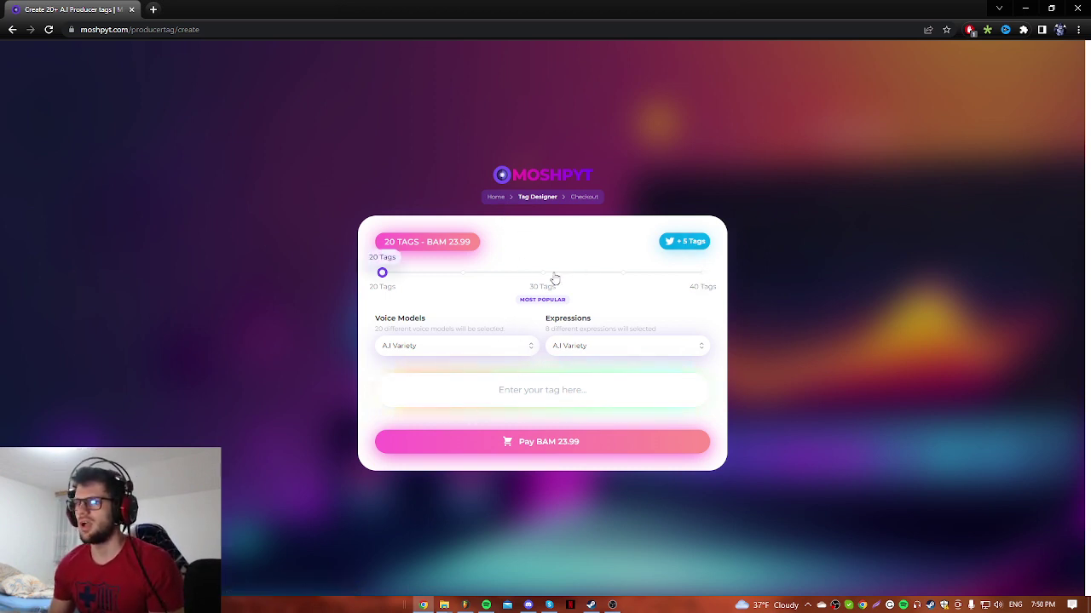
{"action": "left_click", "coordinate": [690, 242]}
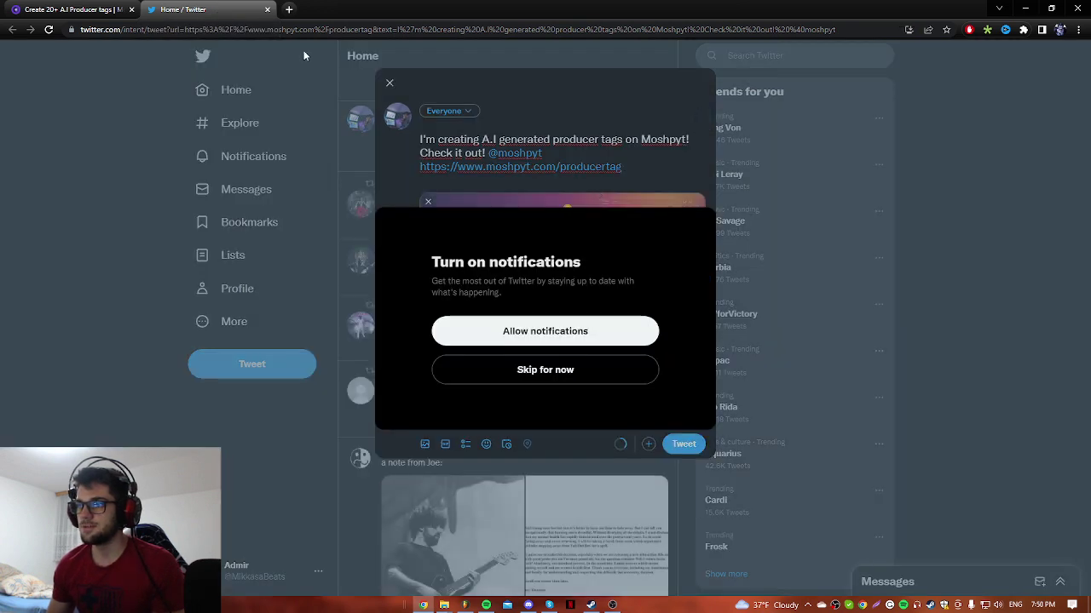
{"action": "middle_click", "coordinate": [236, 12]}
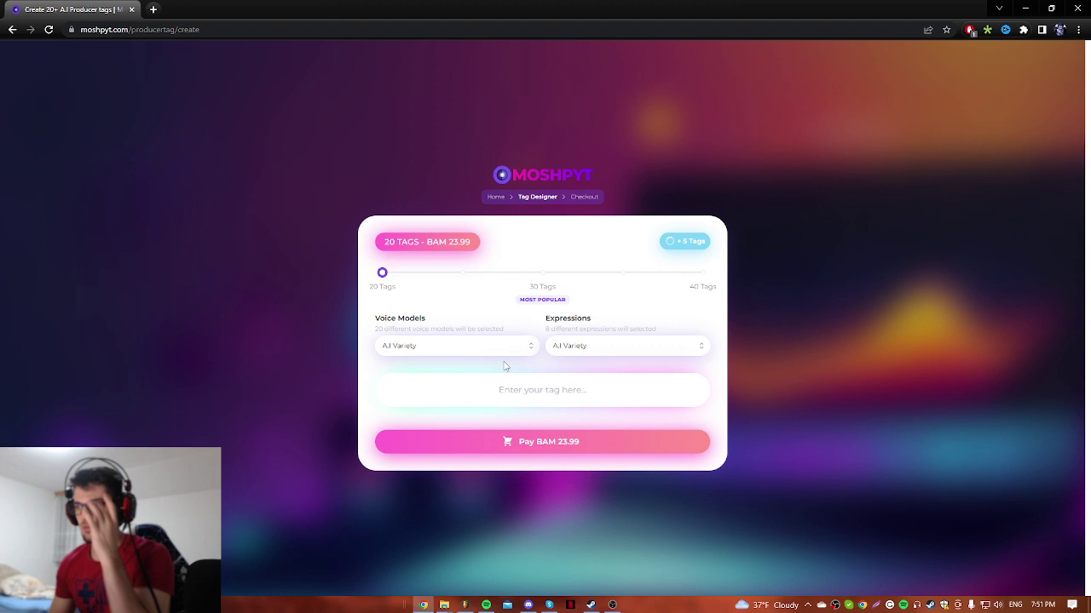
Examine the available voice model and expression options in the tag designer, leaving both on A.I Variety
{"action": "left_click", "coordinate": [437, 350]}
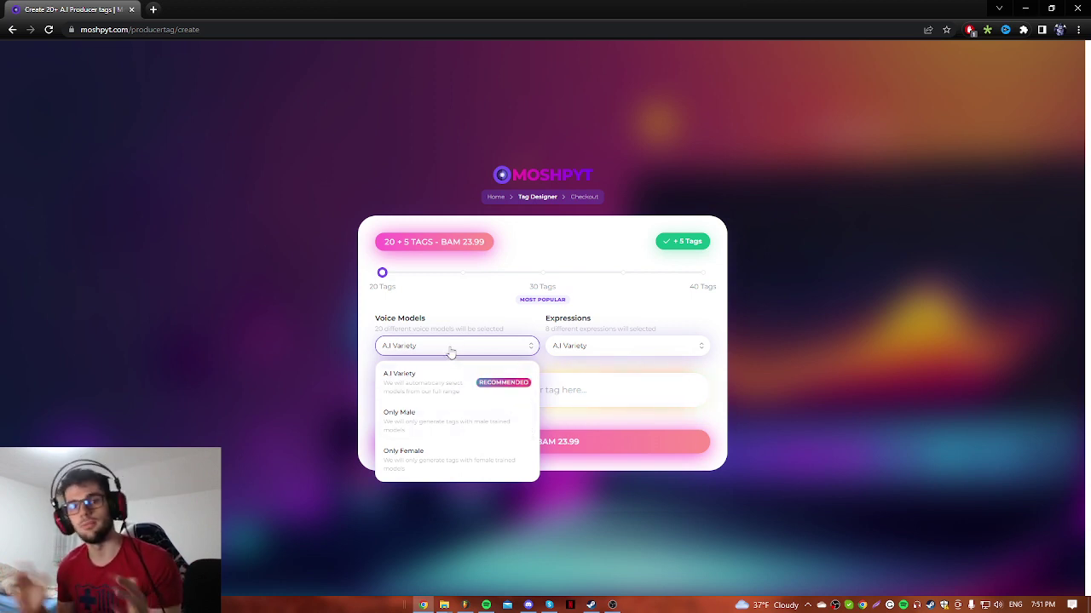
{"action": "left_click", "coordinate": [566, 337]}
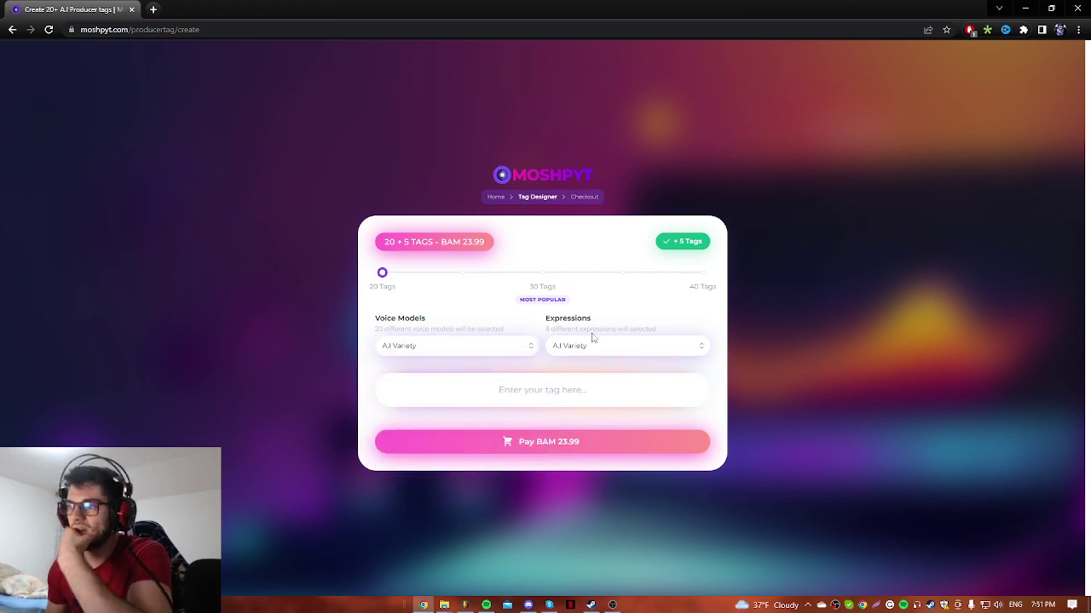
{"action": "left_click", "coordinate": [593, 342]}
{"action": "scroll", "coordinate": [601, 405], "scroll_direction": "down", "scroll_amount": 3}
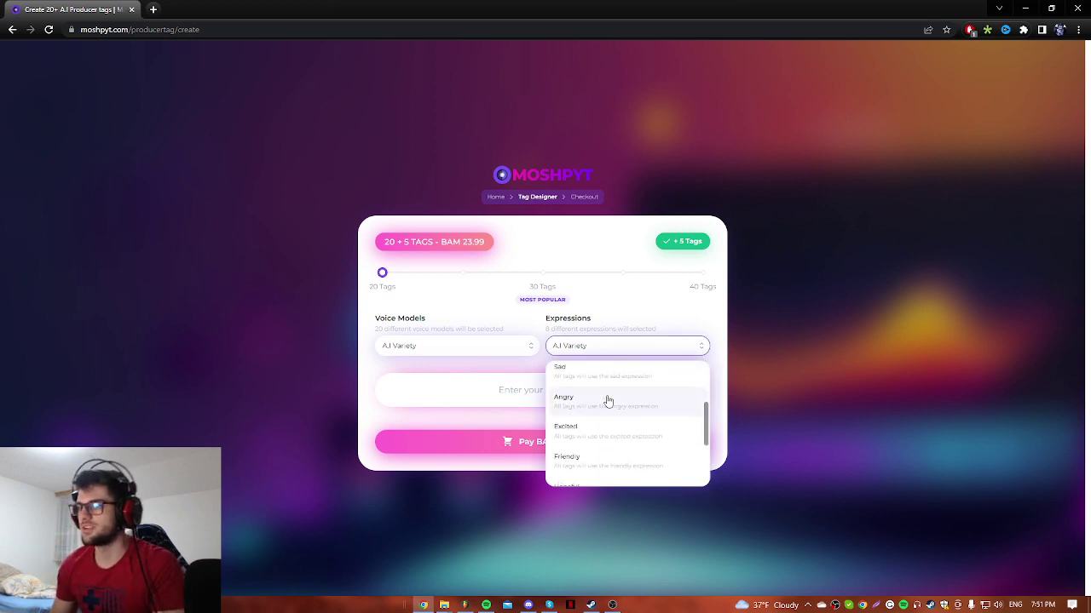
{"action": "scroll", "coordinate": [598, 413], "scroll_direction": "up", "scroll_amount": 3}
{"action": "scroll", "coordinate": [598, 413], "scroll_direction": "down", "scroll_amount": 1}
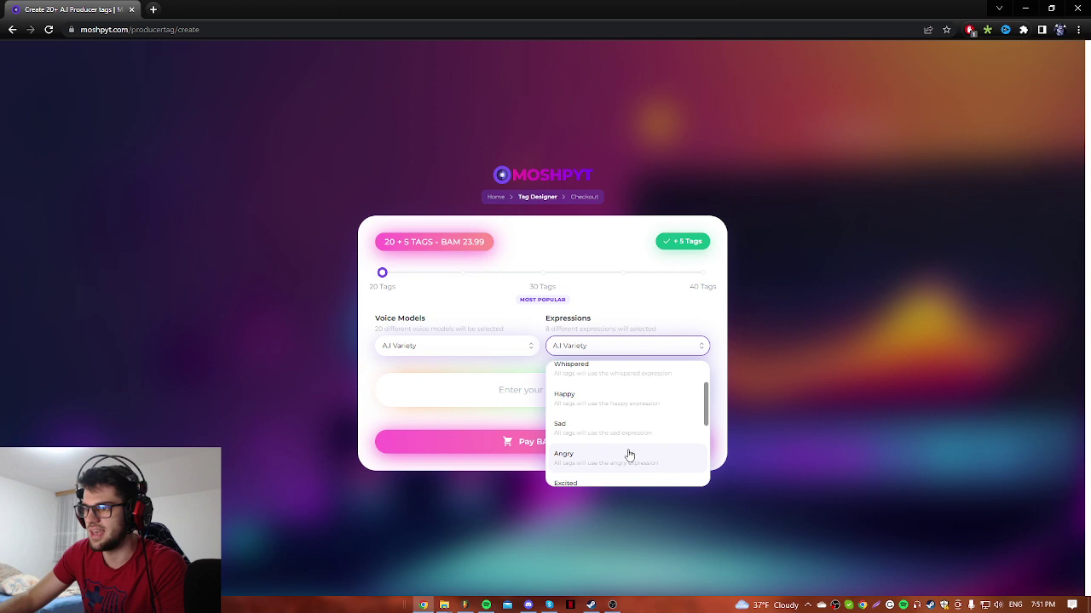
{"action": "scroll", "coordinate": [628, 452], "scroll_direction": "down", "scroll_amount": 3}
{"action": "scroll", "coordinate": [617, 427], "scroll_direction": "down", "scroll_amount": 1}
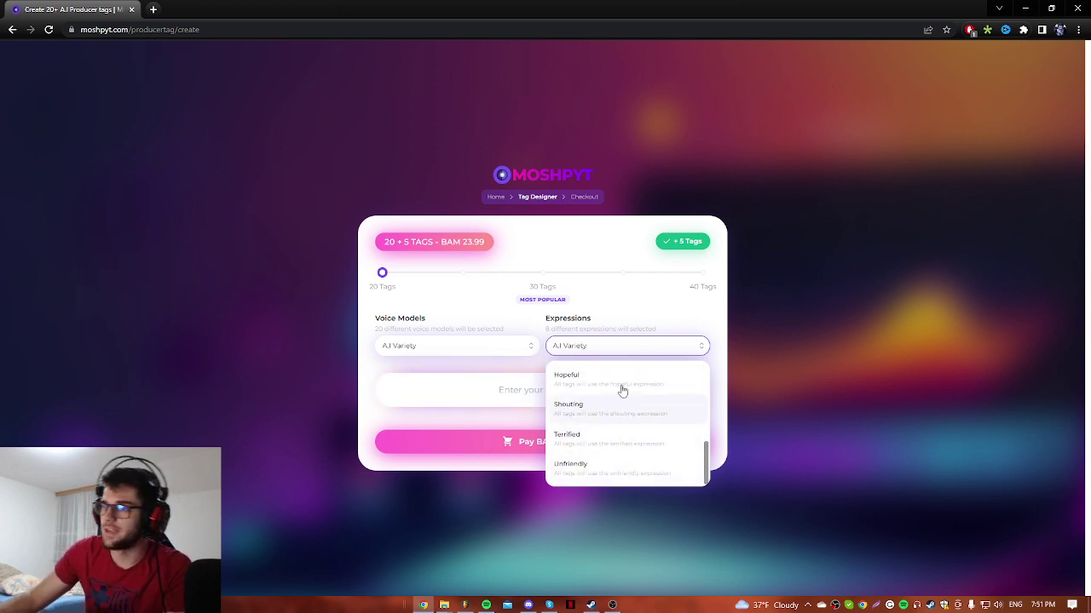
{"action": "left_click", "coordinate": [590, 390]}
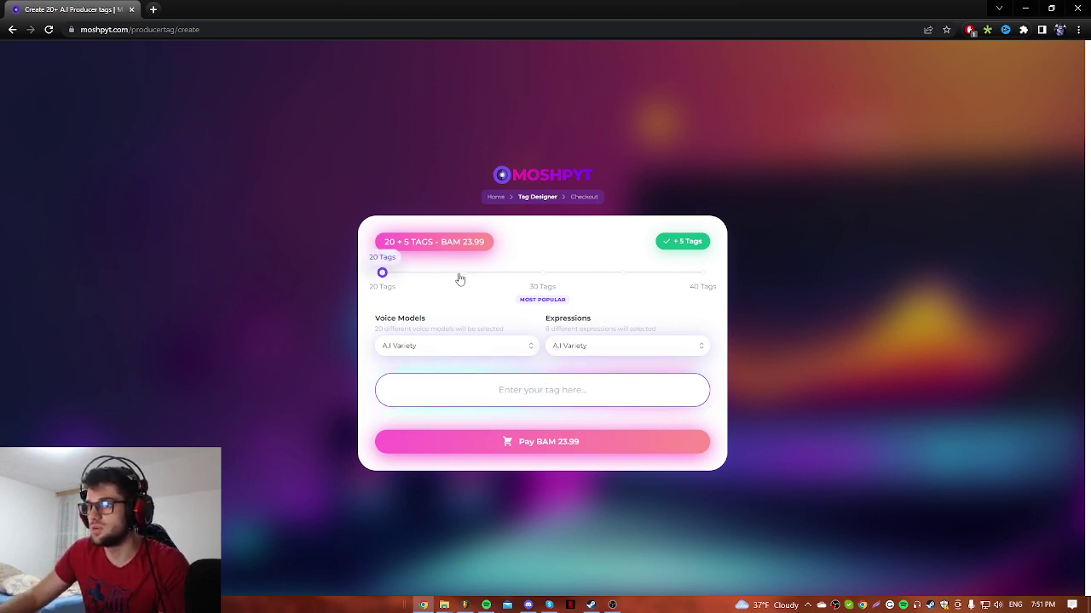
Try a quantity of 40 tags and return the order to 20 tags
{"action": "left_click_drag", "start_coordinate": [458, 275], "coordinate": [383, 275]}
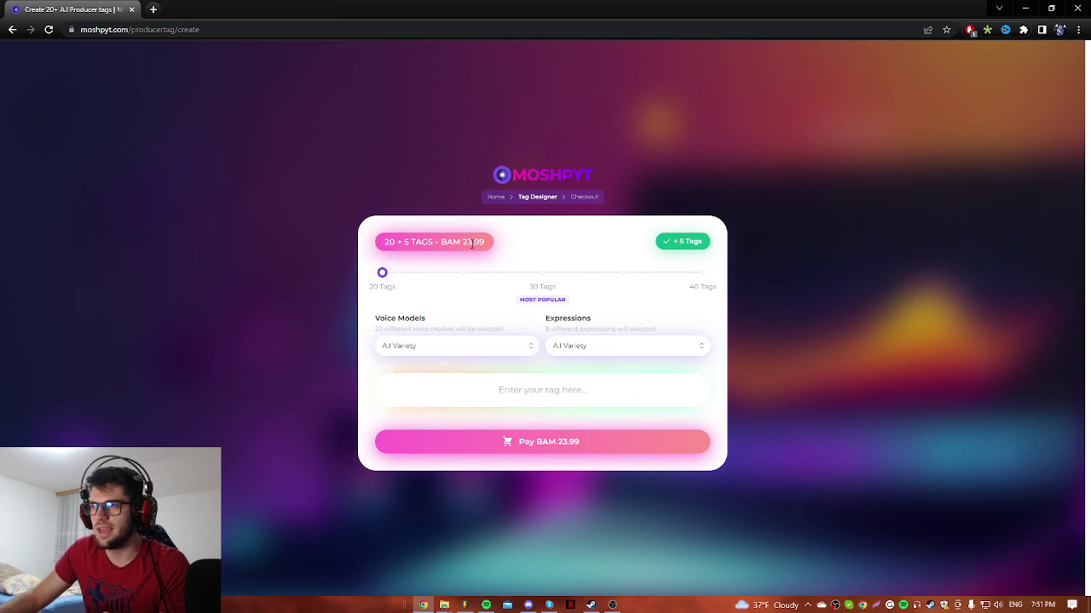
{"action": "left_click_drag", "start_coordinate": [383, 274], "coordinate": [702, 273]}
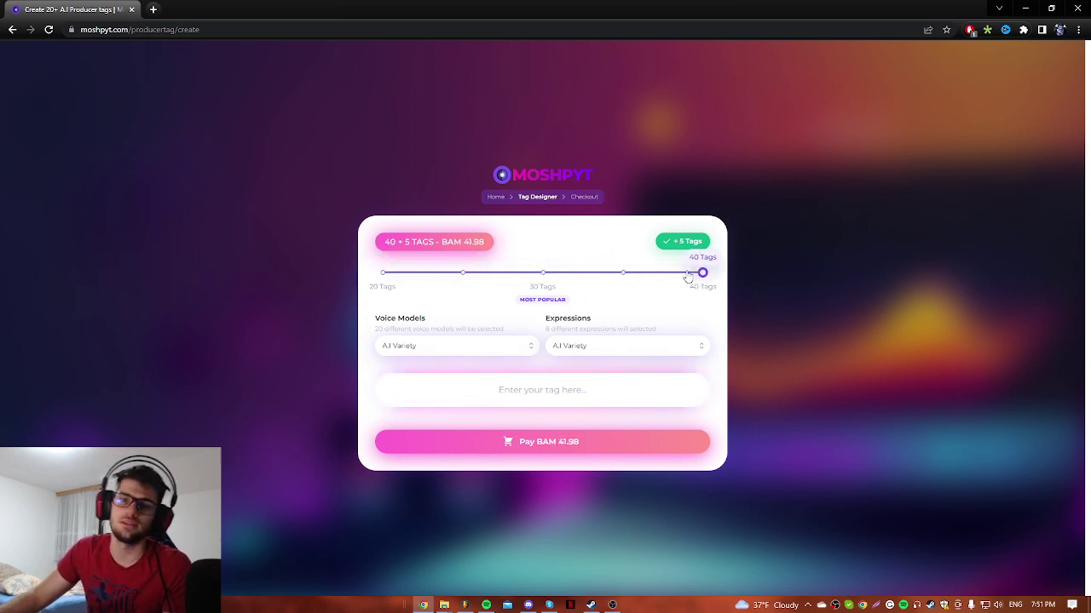
{"action": "left_click_drag", "start_coordinate": [702, 274], "coordinate": [383, 275]}
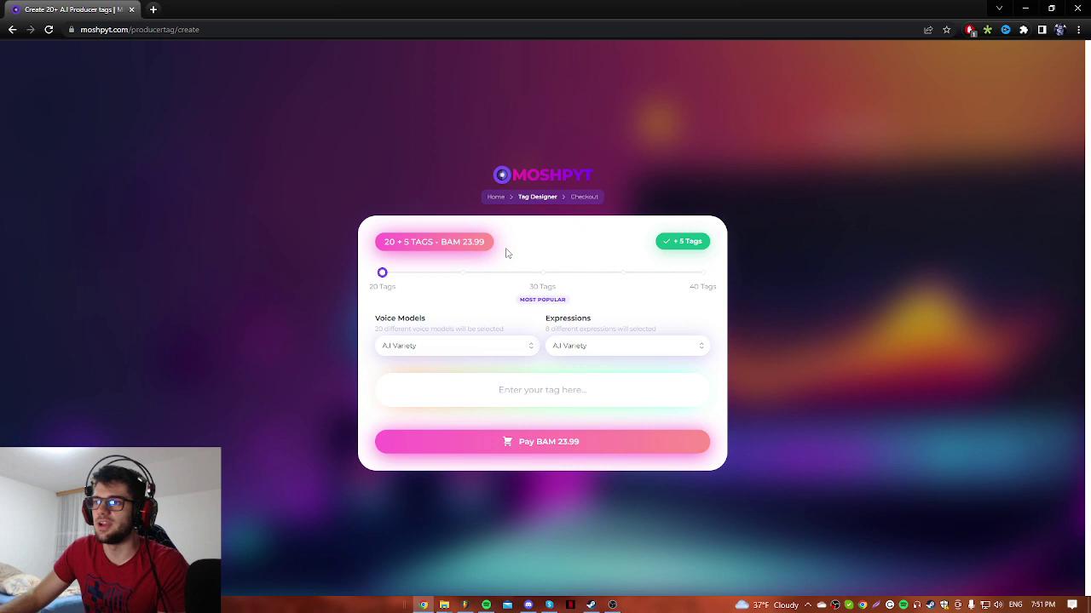
Enter "Hey, Mikasa" as a sample tag text and clear it again
{"action": "left_click", "coordinate": [582, 392]}
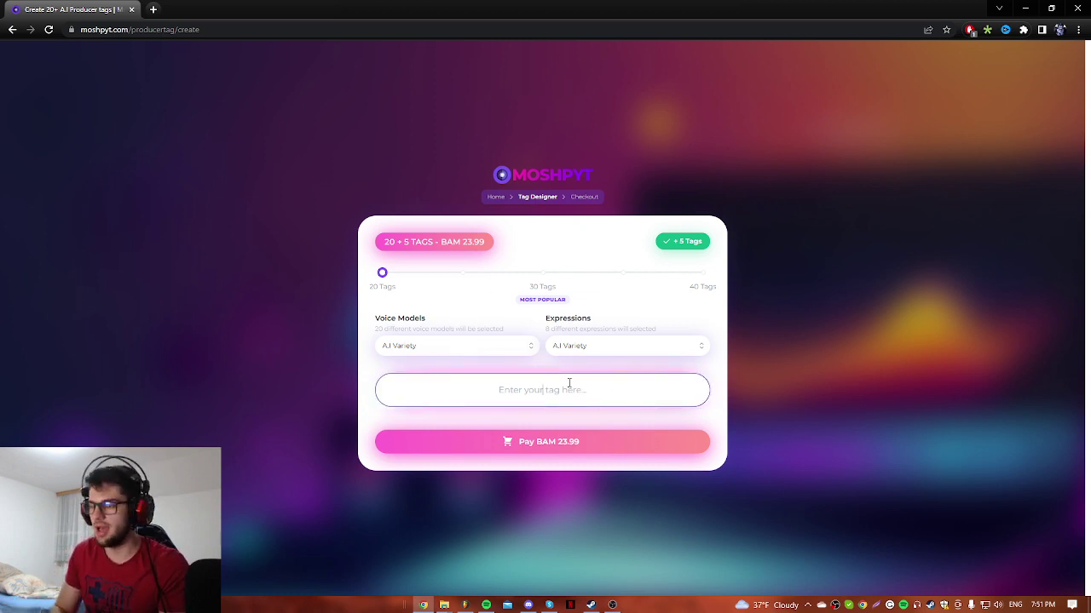
{"action": "type", "text": "H"}
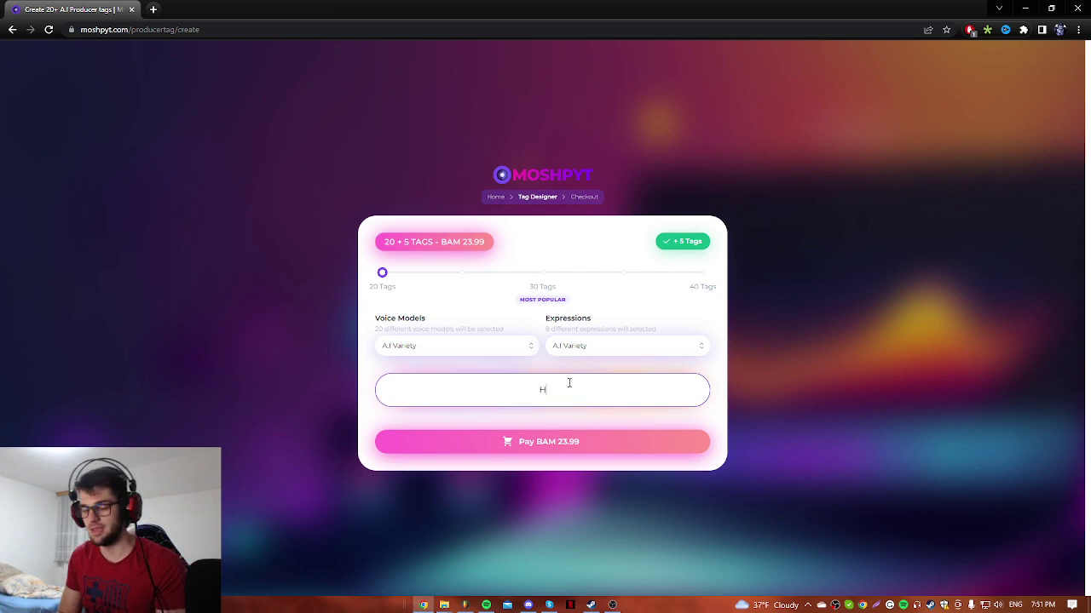
{"action": "type", "text": "ey, Mikasa"}
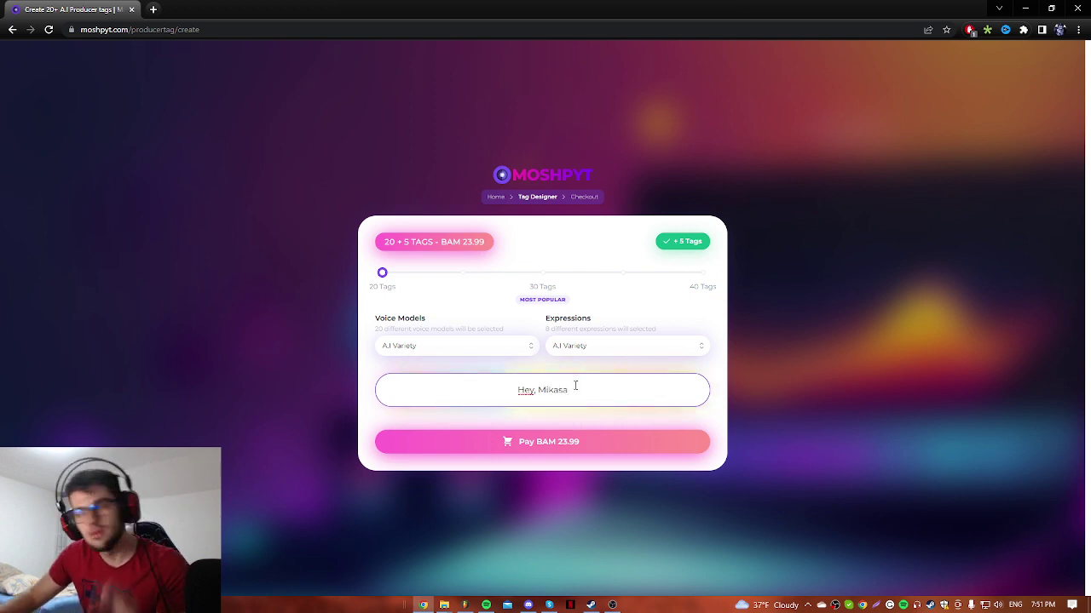
{"action": "key", "text": "ctrl+a"}
{"action": "key", "text": "BackSpace"}
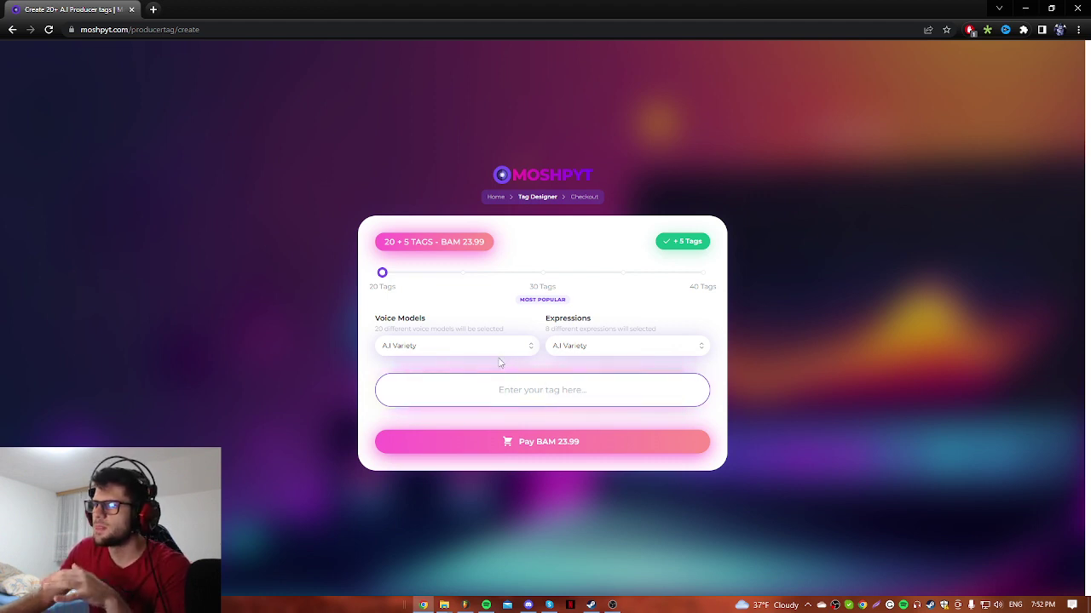
{"action": "left_click", "coordinate": [576, 196]}
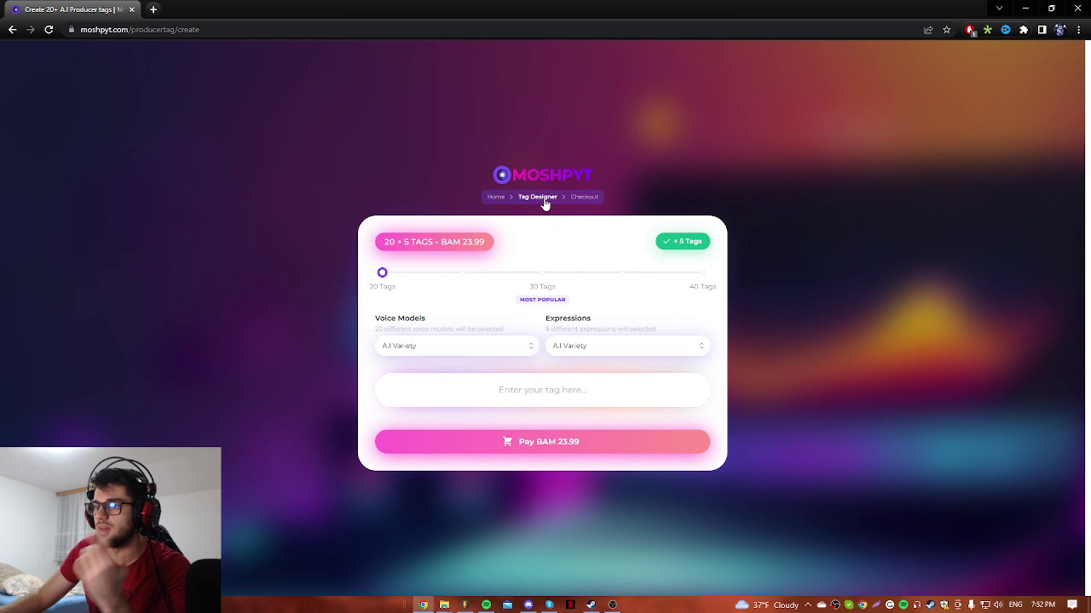
{"action": "left_click", "coordinate": [466, 605]}
{"action": "left_click", "coordinate": [466, 605]}
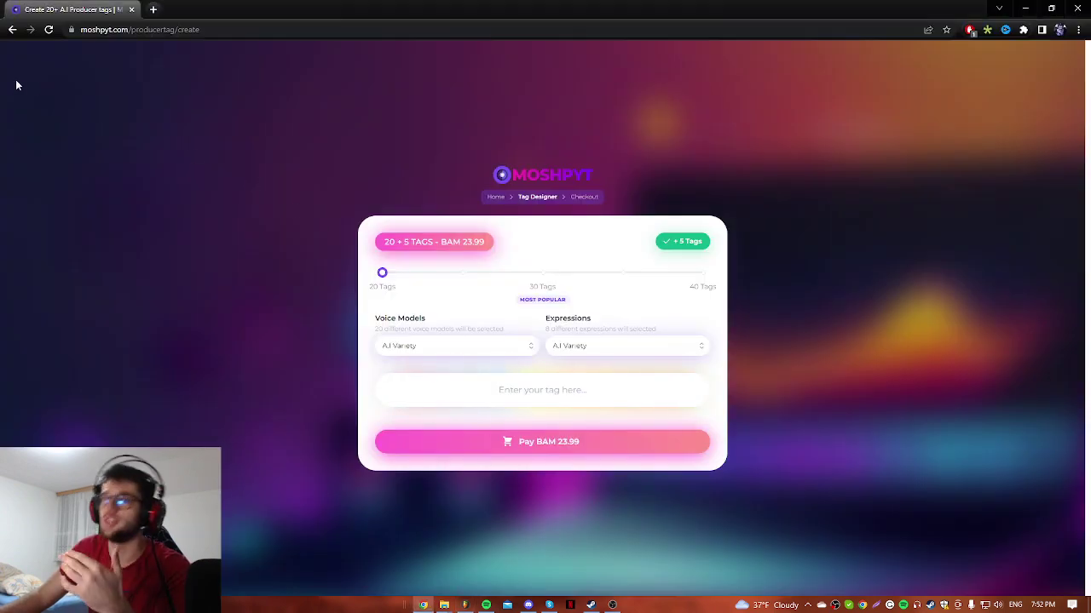
{"action": "left_click", "coordinate": [13, 30]}
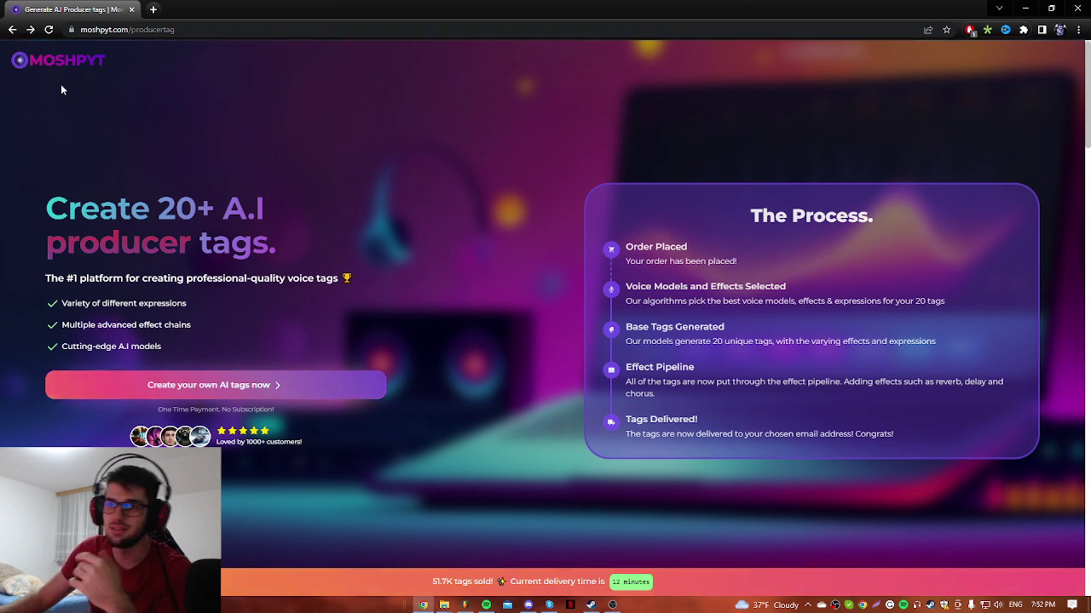
{"action": "left_click", "coordinate": [464, 605]}
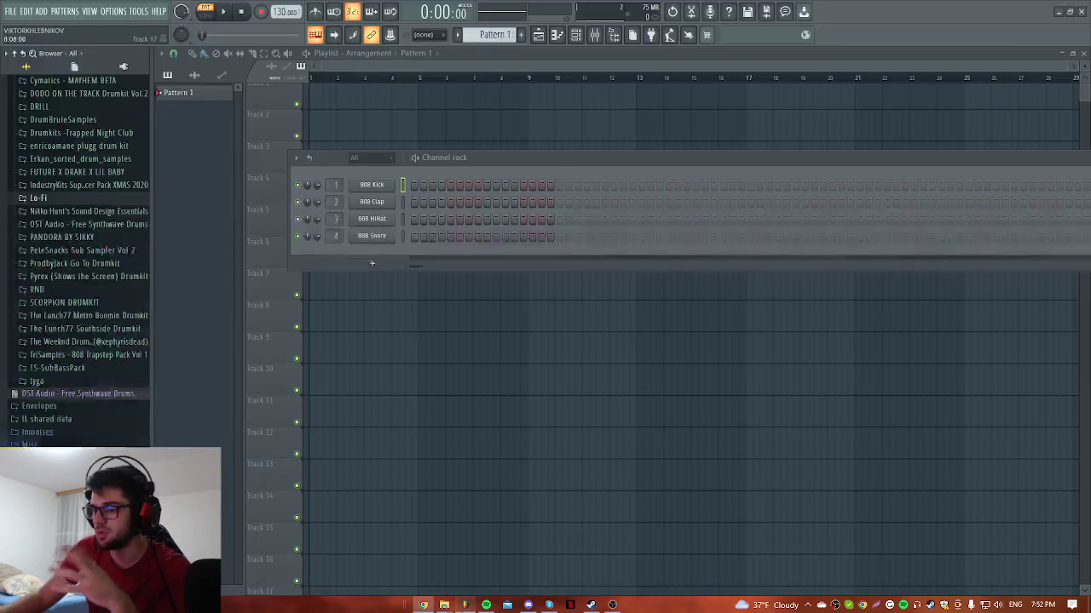
{"action": "left_click", "coordinate": [424, 605]}
Reopen the tag designer and review the list of expression options once more, keeping A.I Variety
{"action": "left_click", "coordinate": [66, 384]}
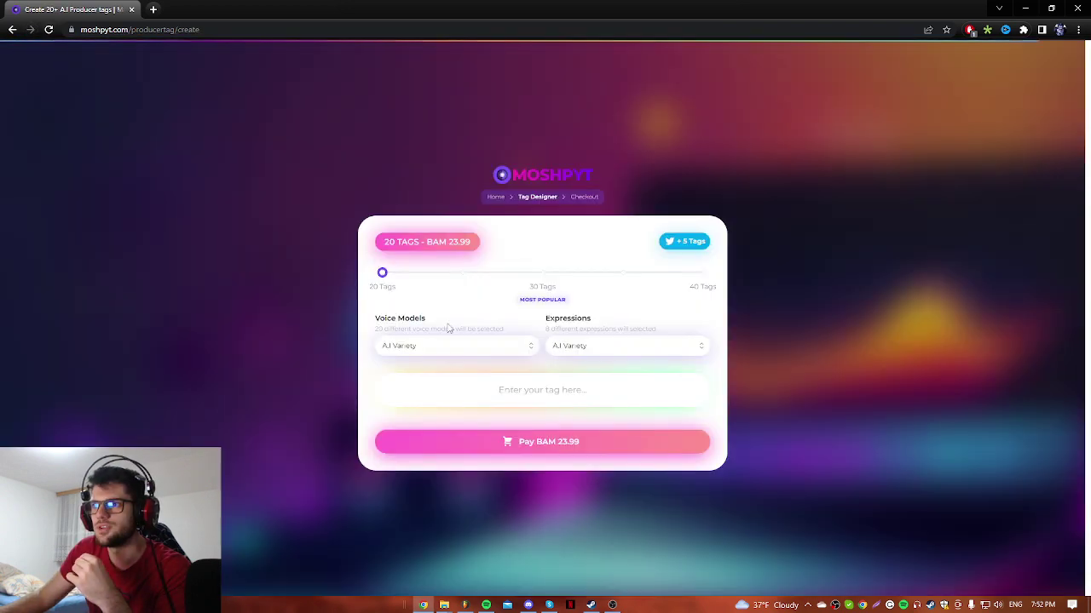
{"action": "left_click", "coordinate": [588, 351]}
{"action": "left_click", "coordinate": [621, 350]}
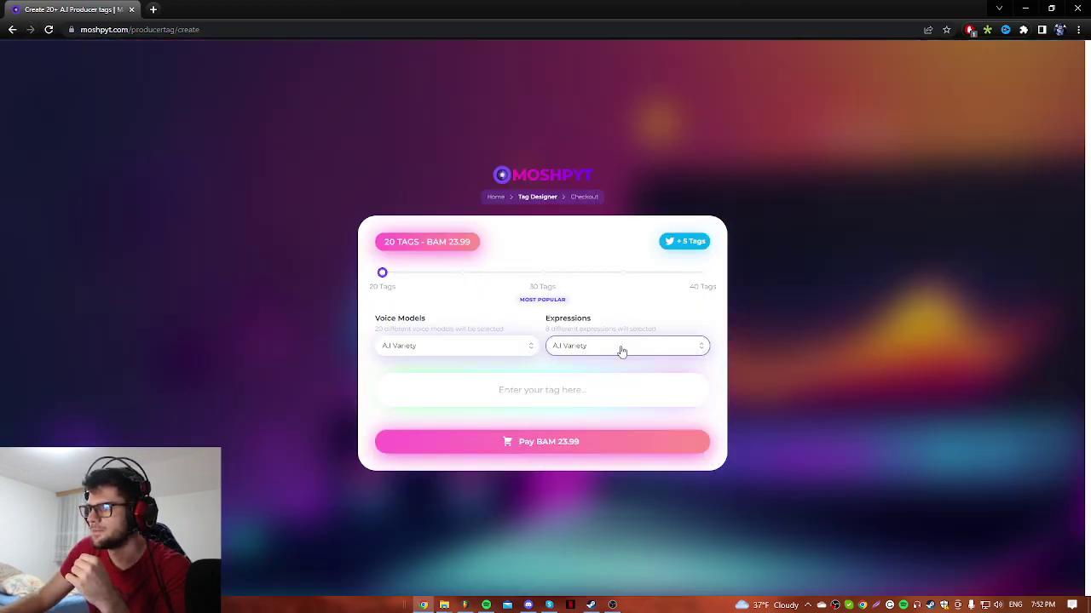
{"action": "left_click", "coordinate": [621, 350]}
{"action": "scroll", "coordinate": [619, 410], "scroll_direction": "down", "scroll_amount": 5}
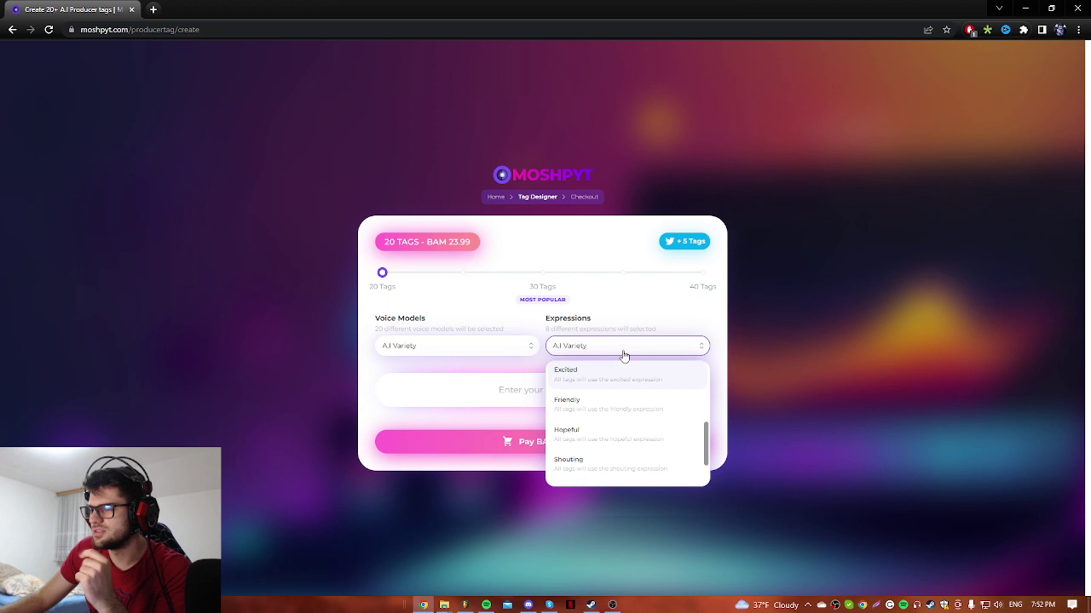
{"action": "left_click", "coordinate": [623, 354]}
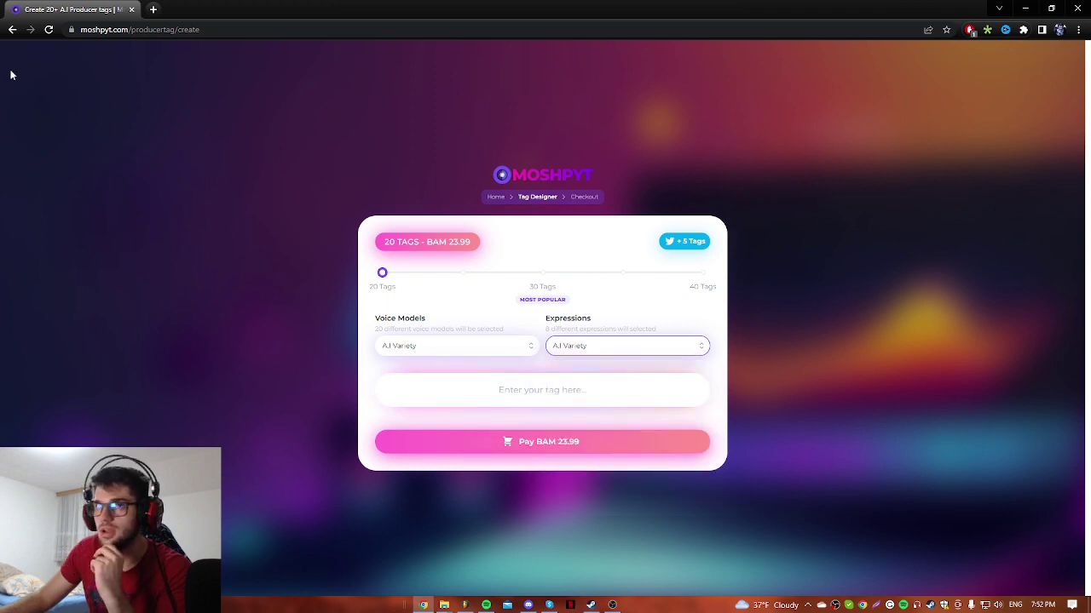
Leave the tag designer page and open the "Your tags are ready!" folder from a refreshed desktop
{"action": "left_click", "coordinate": [13, 30]}
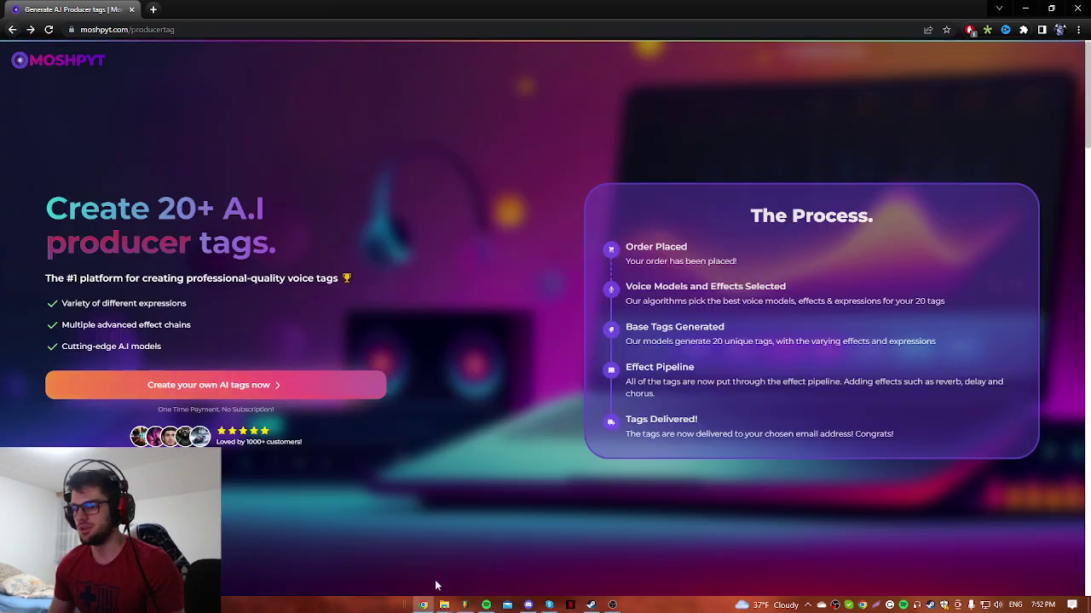
{"action": "left_click", "coordinate": [423, 604]}
{"action": "left_click", "coordinate": [1087, 605]}
{"action": "right_click", "coordinate": [441, 264]}
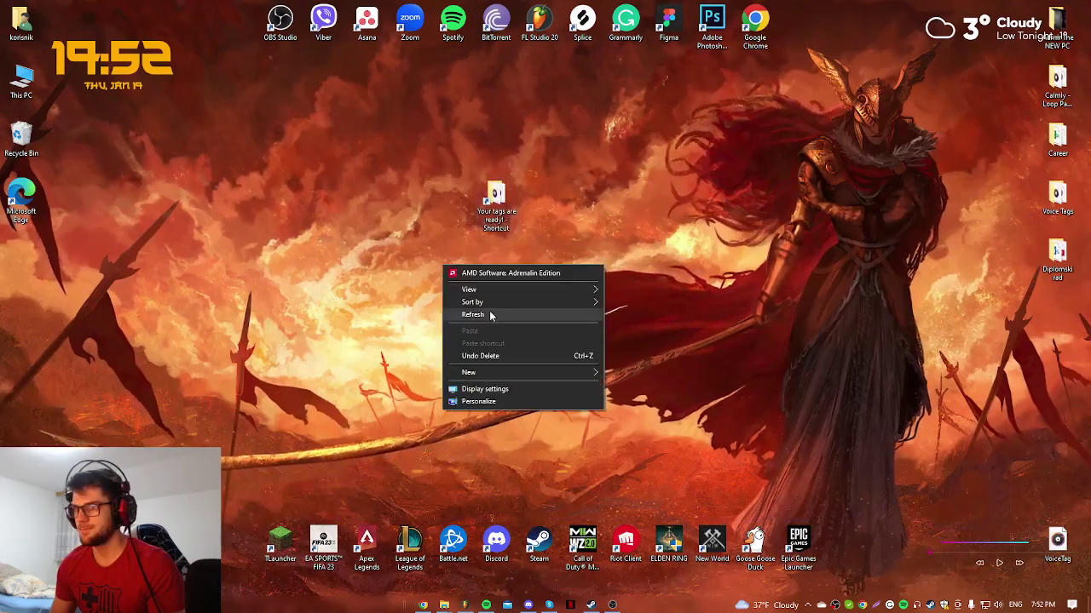
{"action": "left_click", "coordinate": [489, 315]}
{"action": "double_click", "coordinate": [515, 225]}
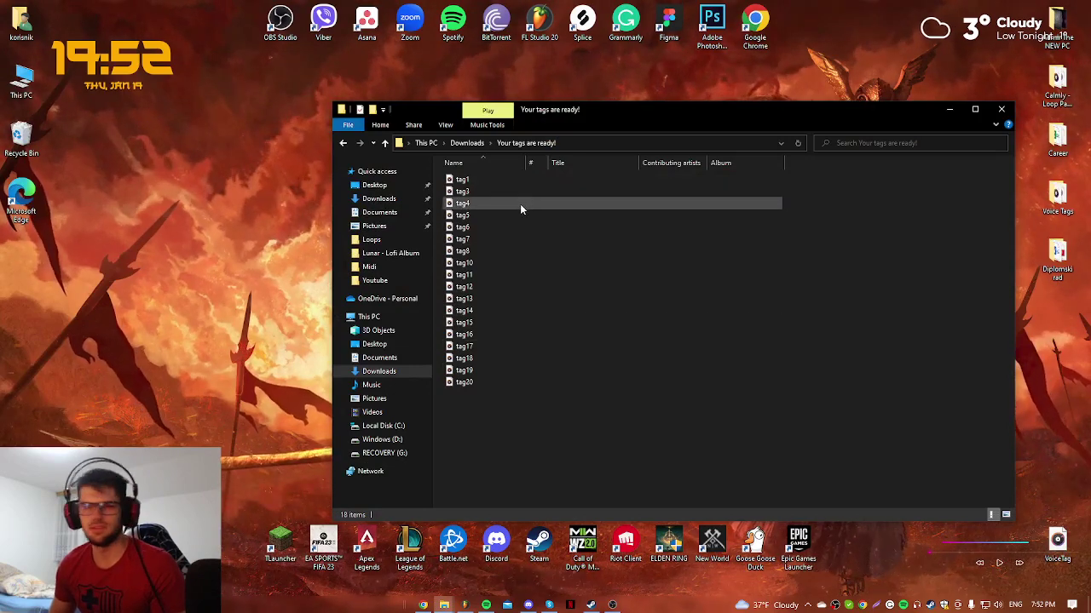
Add all the tag files from the folder to the FL Studio playlist and move the stack to bar 1, starting on Track 1
{"action": "left_click_drag", "start_coordinate": [501, 415], "coordinate": [446, 302]}
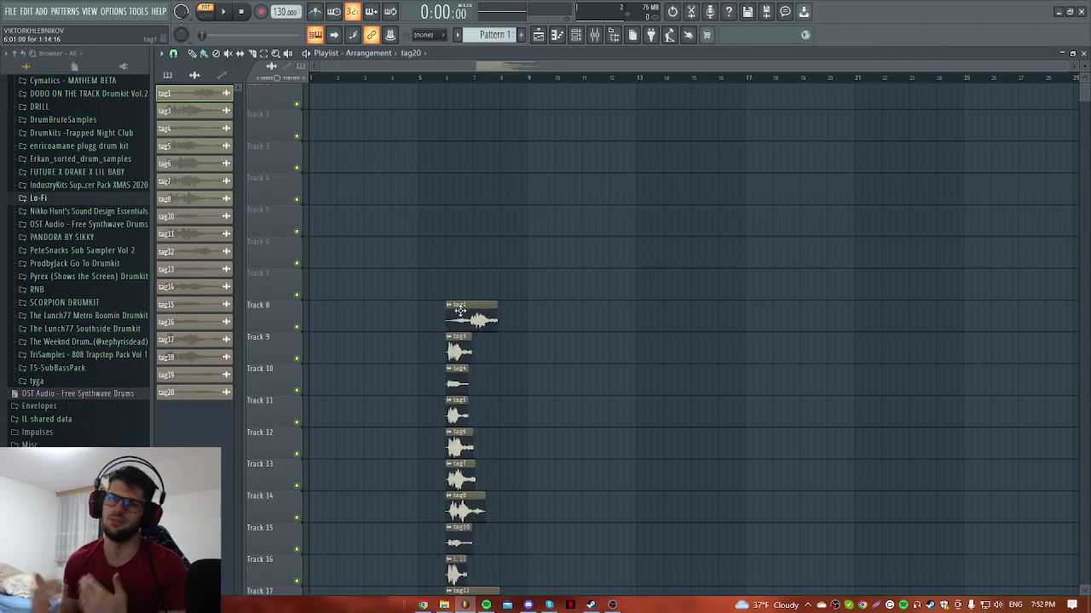
{"action": "left_click_drag", "start_coordinate": [411, 237], "coordinate": [614, 595]}
{"action": "left_click_drag", "start_coordinate": [473, 508], "coordinate": [307, 136]}
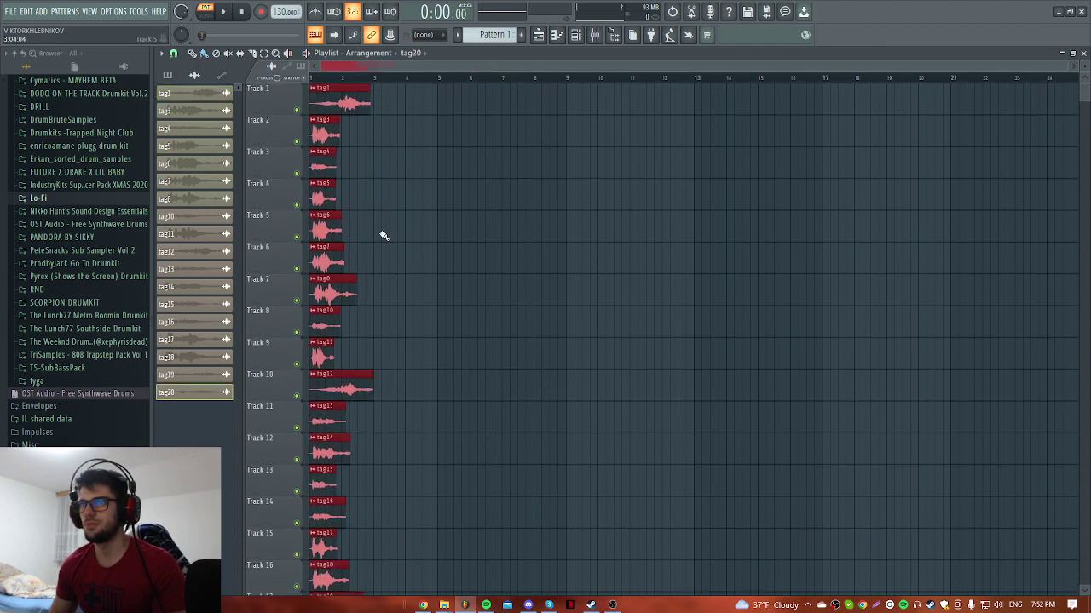
Add TAG 2 OFF, tag2, tag9 and Tag 1 OFF from the desktop's Voice Tags folder to the FL Studio playlist
{"action": "left_click", "coordinate": [443, 606]}
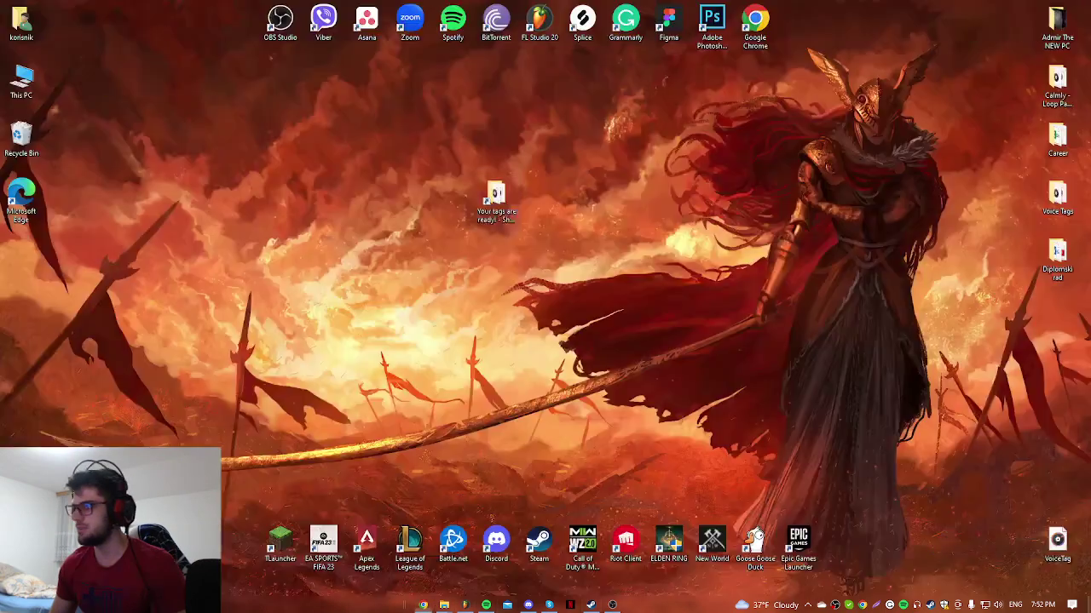
{"action": "double_click", "coordinate": [1071, 213]}
{"action": "left_click_drag", "start_coordinate": [596, 281], "coordinate": [664, 241]}
{"action": "left_click_drag", "start_coordinate": [580, 296], "coordinate": [527, 317]}
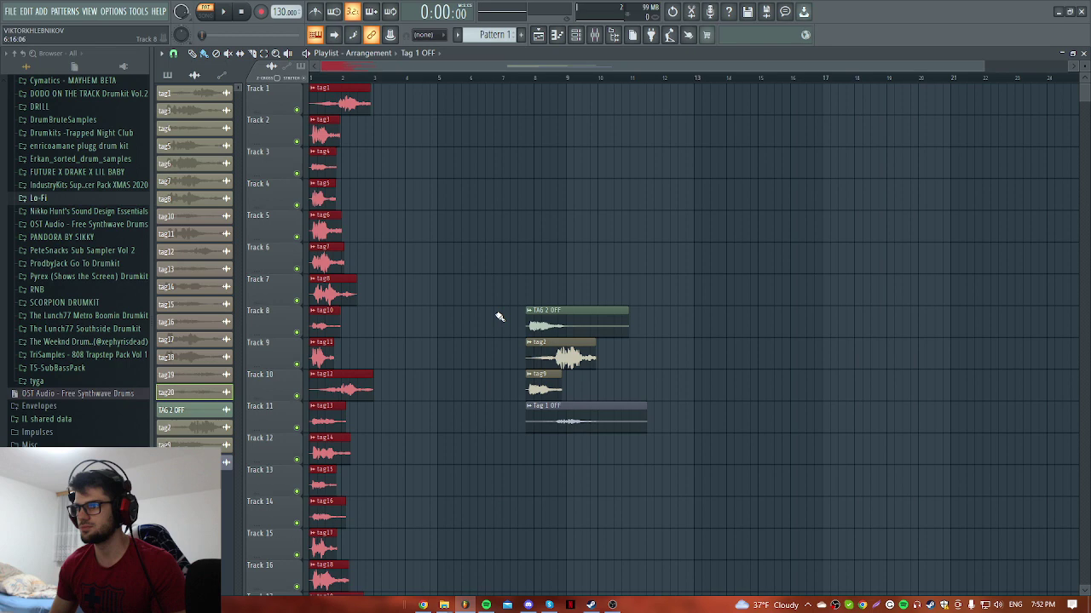
Move the four newly added clips to bar 1 on Tracks 21 to 24 and clear the selection
{"action": "left_click_drag", "start_coordinate": [467, 277], "coordinate": [610, 570]}
{"action": "left_click_drag", "start_coordinate": [542, 425], "coordinate": [349, 533]}
{"action": "left_click", "coordinate": [518, 378], "text": "ctrl"}
{"action": "scroll", "coordinate": [512, 372], "scroll_direction": "up", "scroll_amount": 1}
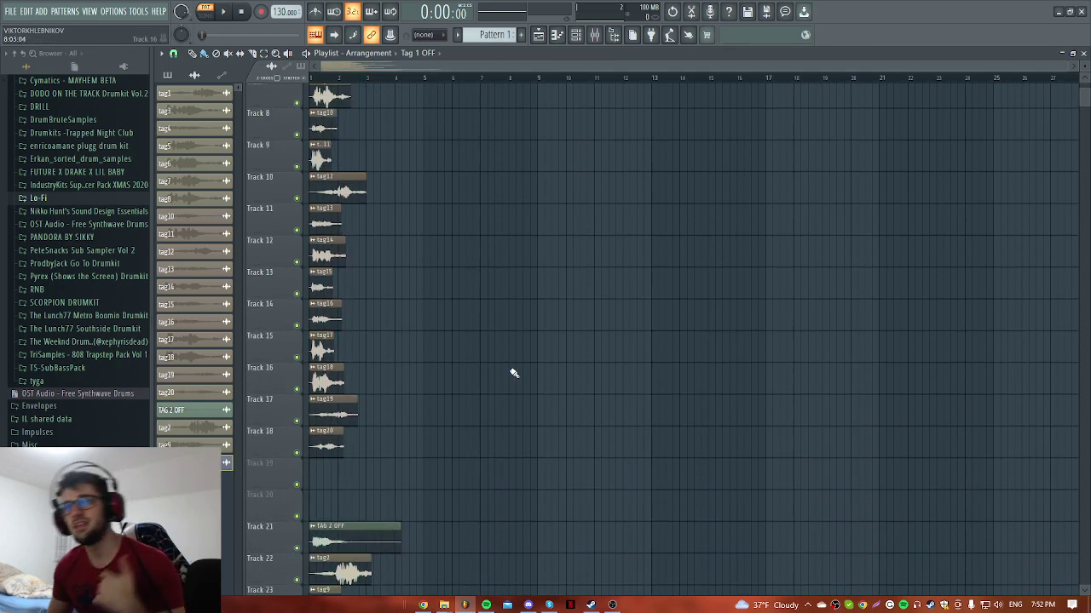
{"action": "scroll", "coordinate": [513, 372], "scroll_direction": "up", "scroll_amount": 3}
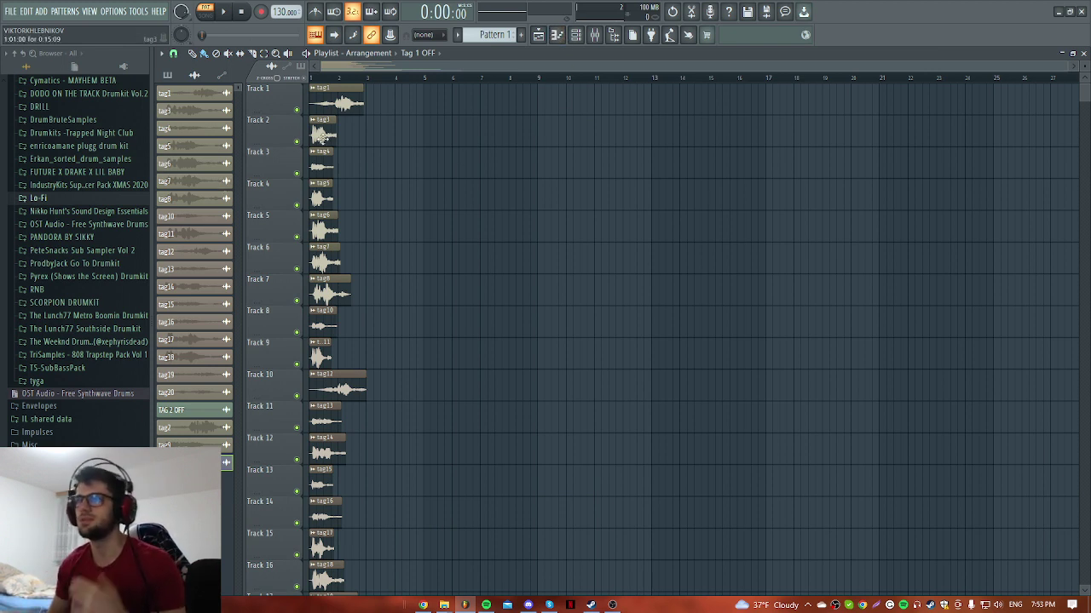
Solo Track 1 and play tag1 in song mode, checking its audio clip settings during playback
{"action": "right_click", "coordinate": [298, 111]}
{"action": "key", "text": "space"}
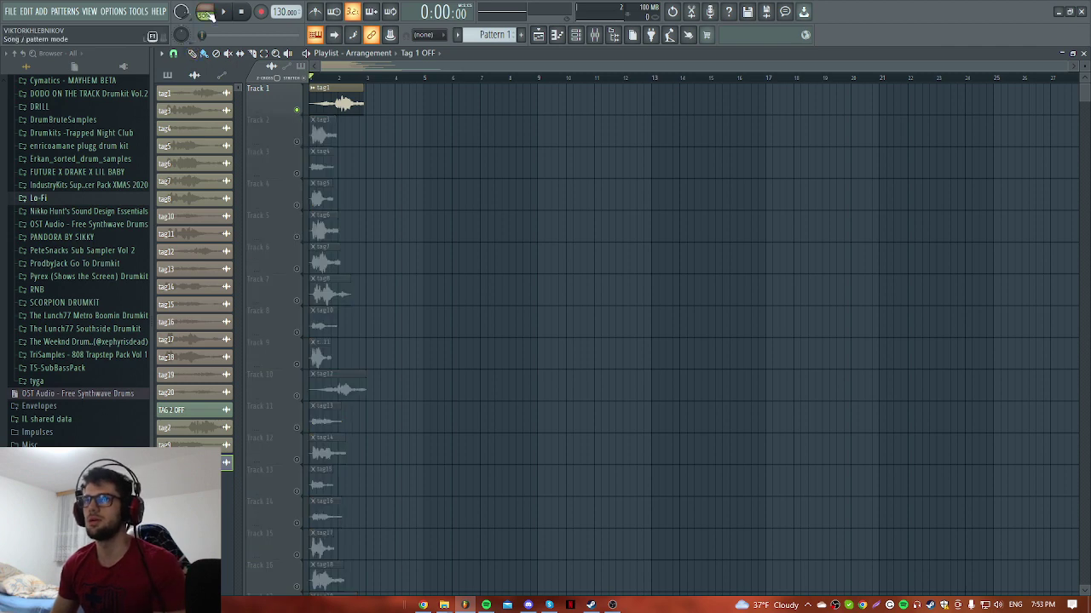
{"action": "double_click", "coordinate": [343, 103]}
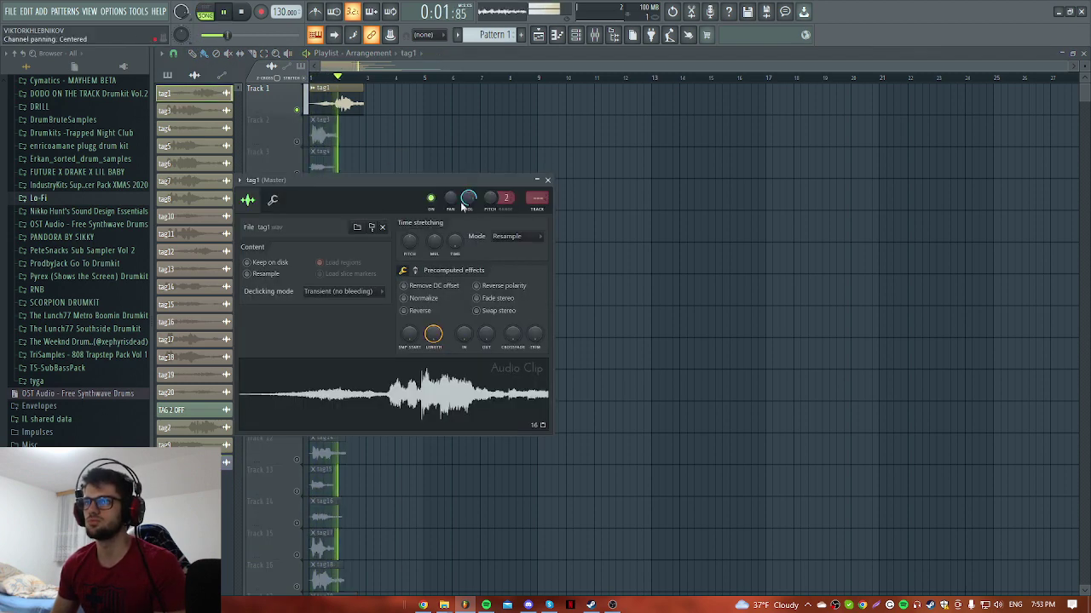
{"action": "key", "text": "Escape"}
{"action": "key", "text": "space"}
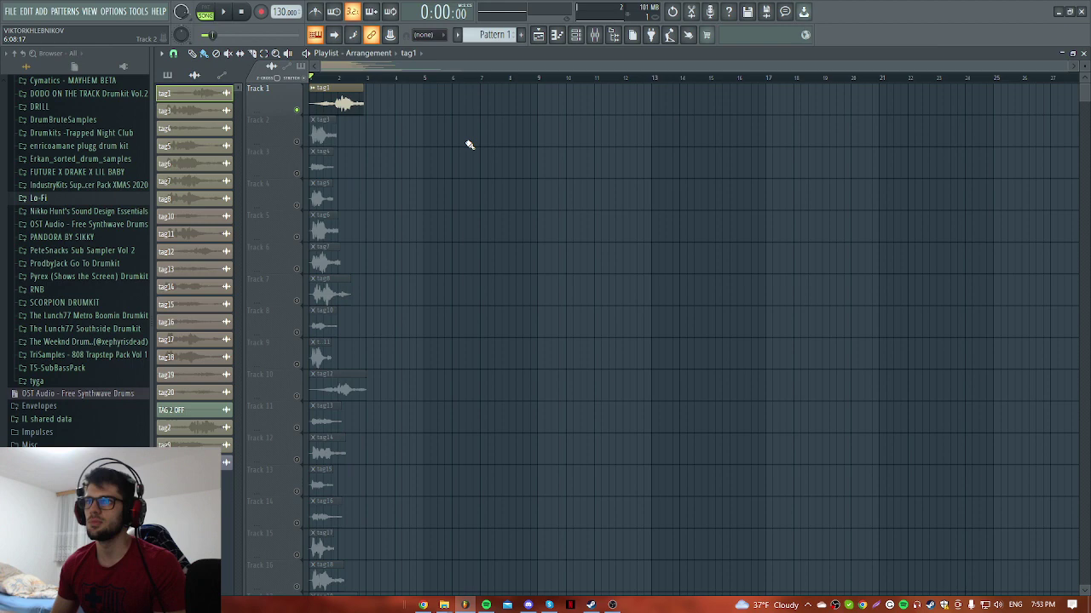
Solo Tracks 2 and 6 in turn to listen to tag3 and tag7
{"action": "right_click", "coordinate": [300, 152]}
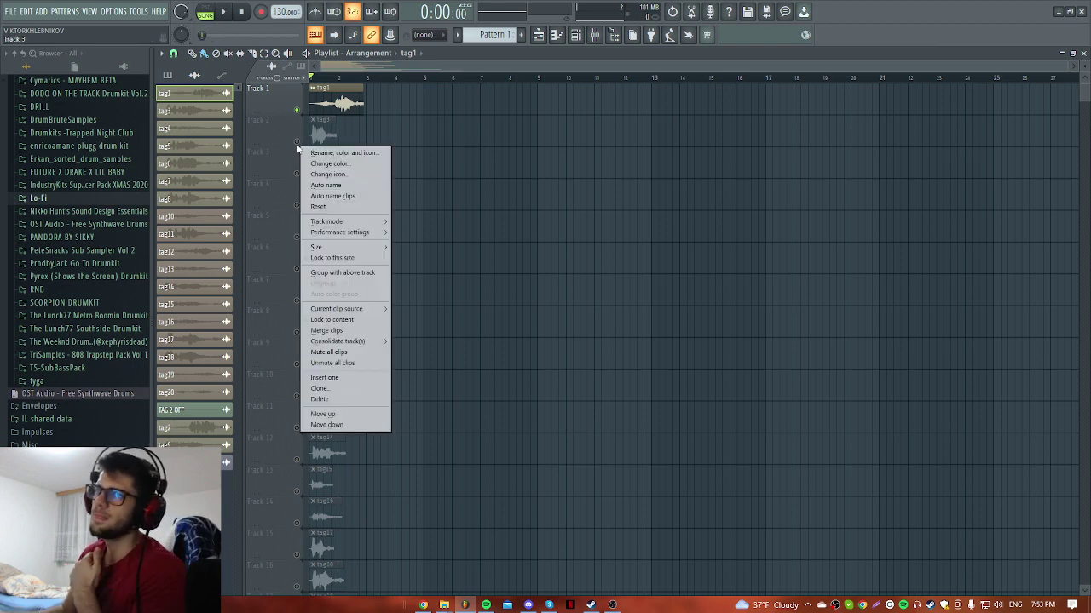
{"action": "left_click", "coordinate": [448, 152]}
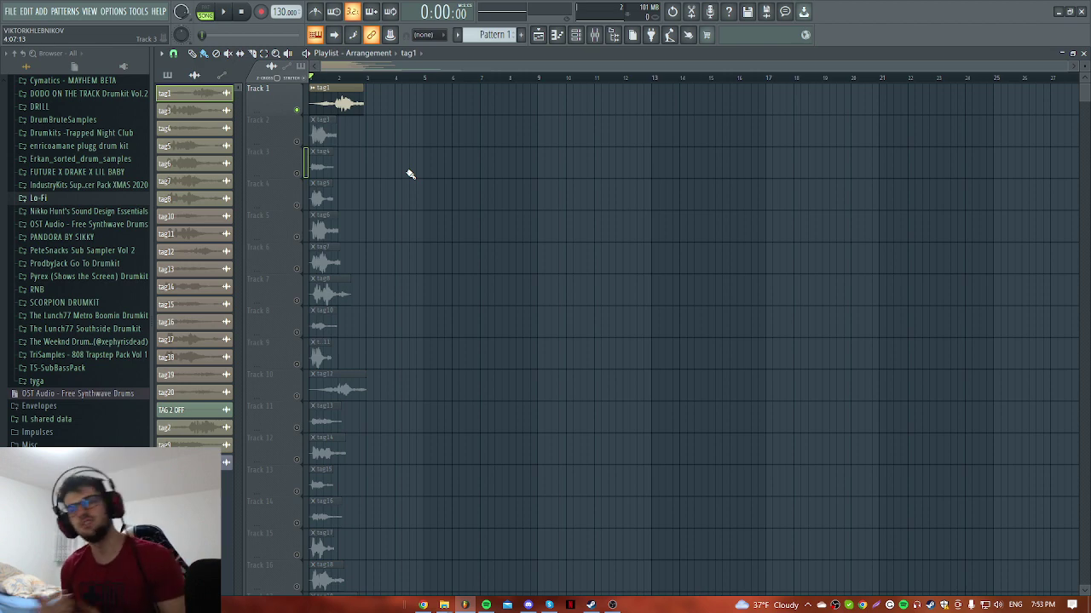
{"action": "right_click", "coordinate": [298, 143]}
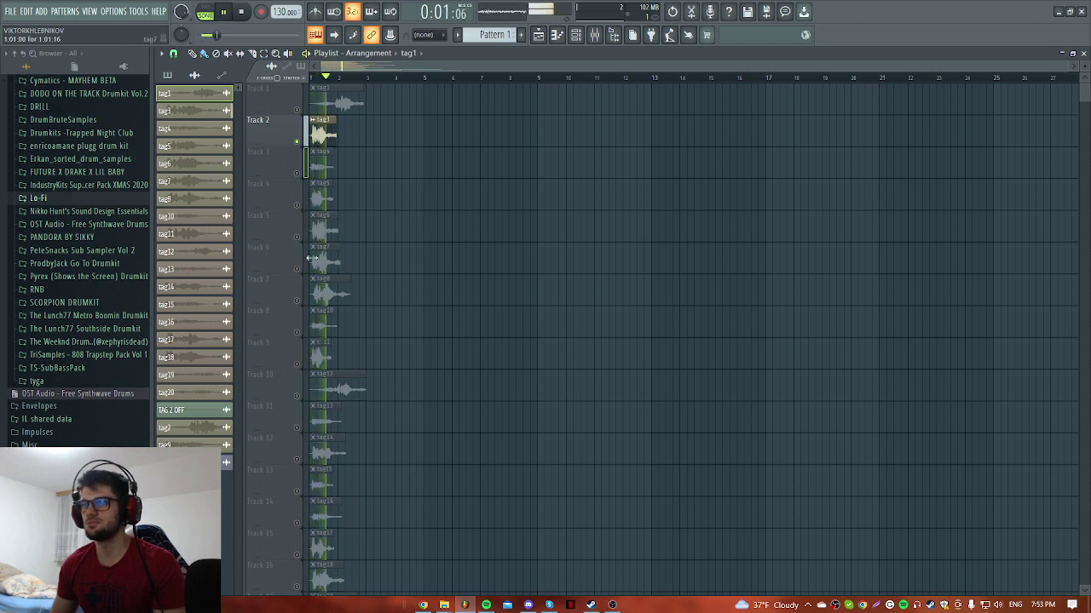
{"action": "key", "text": "space"}
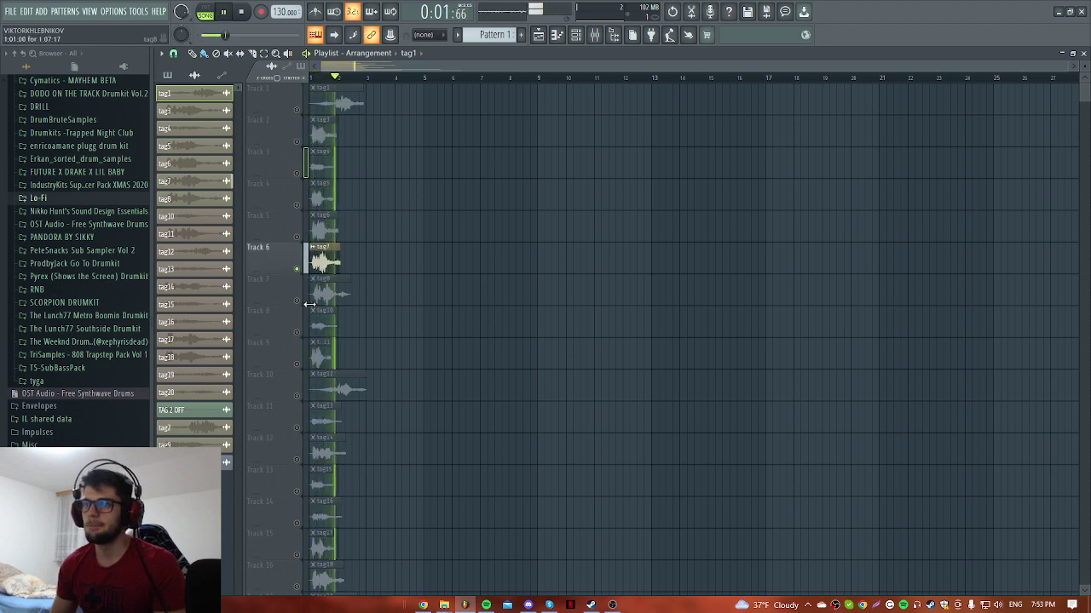
Solo Track 7 and listen to tag8
{"action": "right_click", "coordinate": [298, 303]}
{"action": "key", "text": "space"}
{"action": "scroll", "coordinate": [300, 366], "scroll_direction": "down", "scroll_amount": 2}
{"action": "key", "text": "space"}
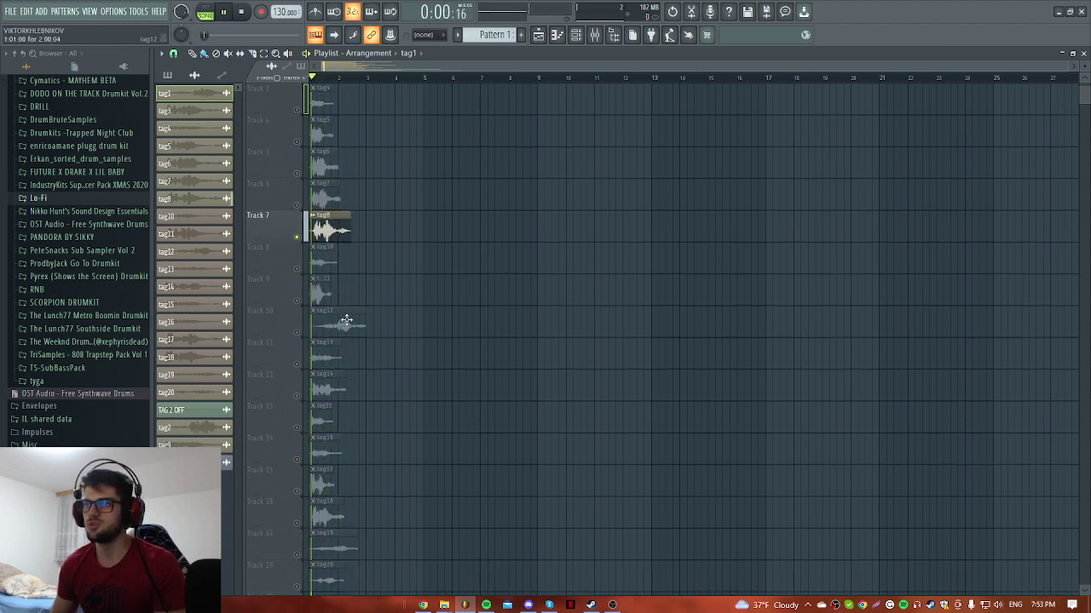
Solo Track 10 and play tag12 through, stopping playback at the end
{"action": "right_click", "coordinate": [298, 332]}
{"action": "key", "text": "space"}
{"action": "key", "text": "space"}
{"action": "scroll", "coordinate": [384, 359], "scroll_direction": "down", "scroll_amount": 1}
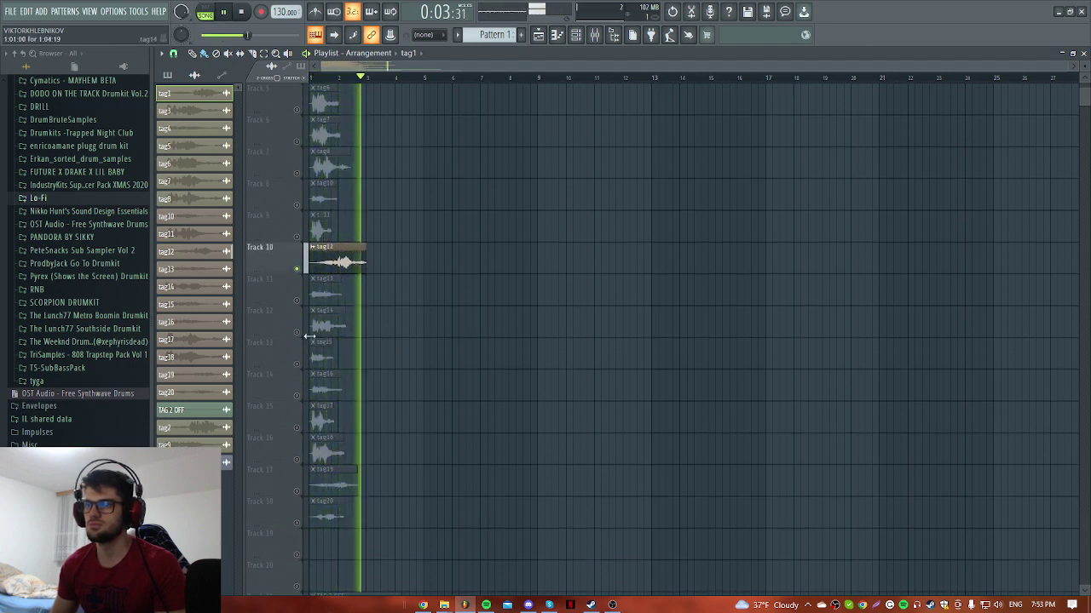
{"action": "key", "text": "space"}
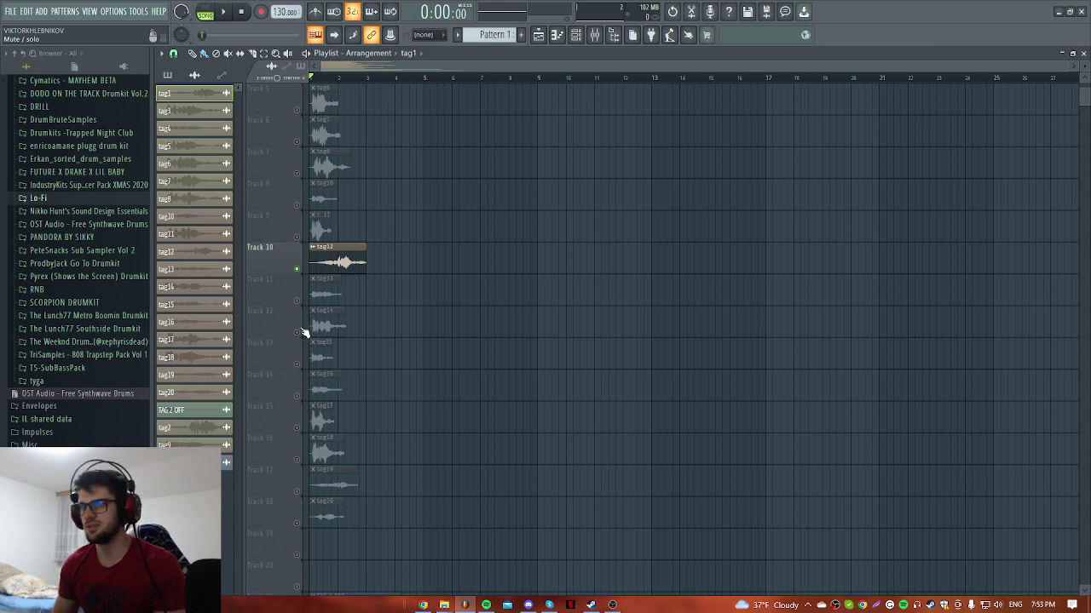
Solo Tracks 12, 13 and 14 in turn to listen to tag14, tag15 and tag16
{"action": "right_click", "coordinate": [302, 331]}
{"action": "key", "text": "space"}
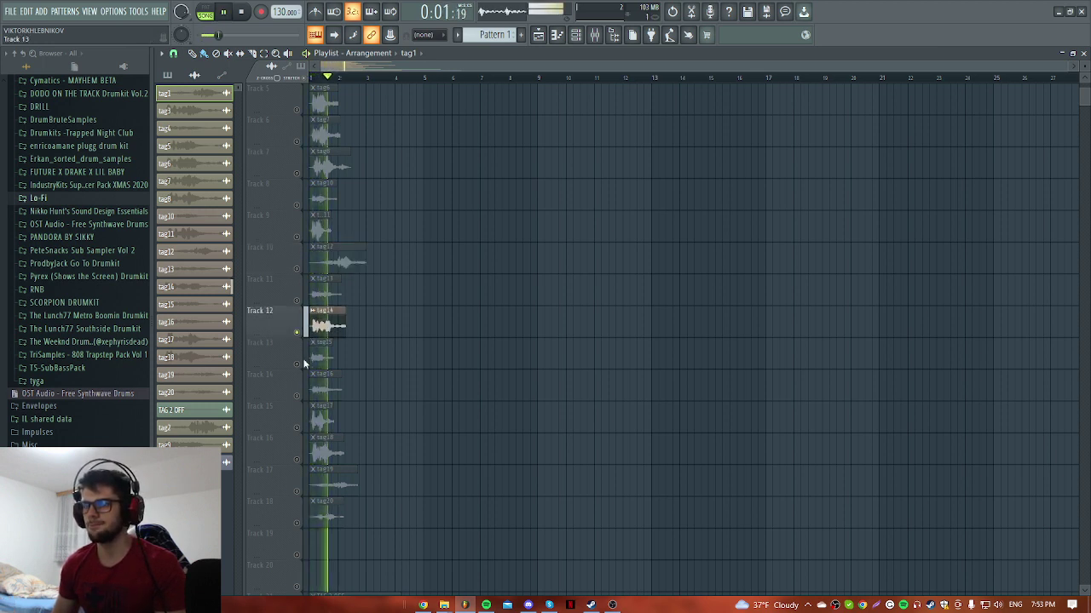
{"action": "right_click", "coordinate": [305, 361]}
{"action": "right_click", "coordinate": [300, 394]}
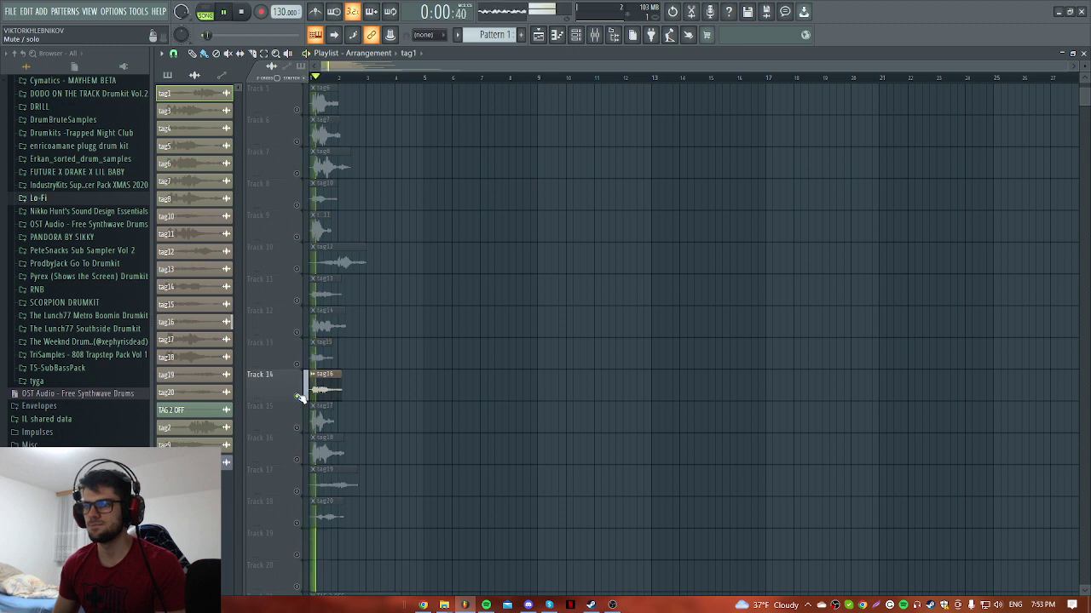
{"action": "key", "text": "space"}
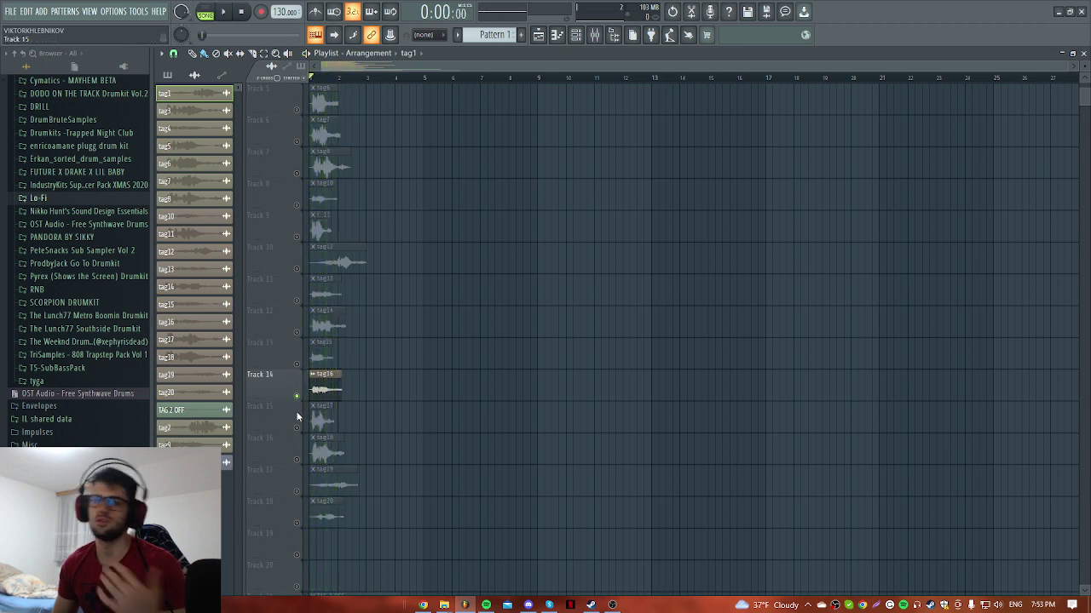
Solo Tracks 22 and 23 in turn to listen to the selected raw tags, tag2 and tag9
{"action": "scroll", "coordinate": [287, 440], "scroll_direction": "down", "scroll_amount": 7}
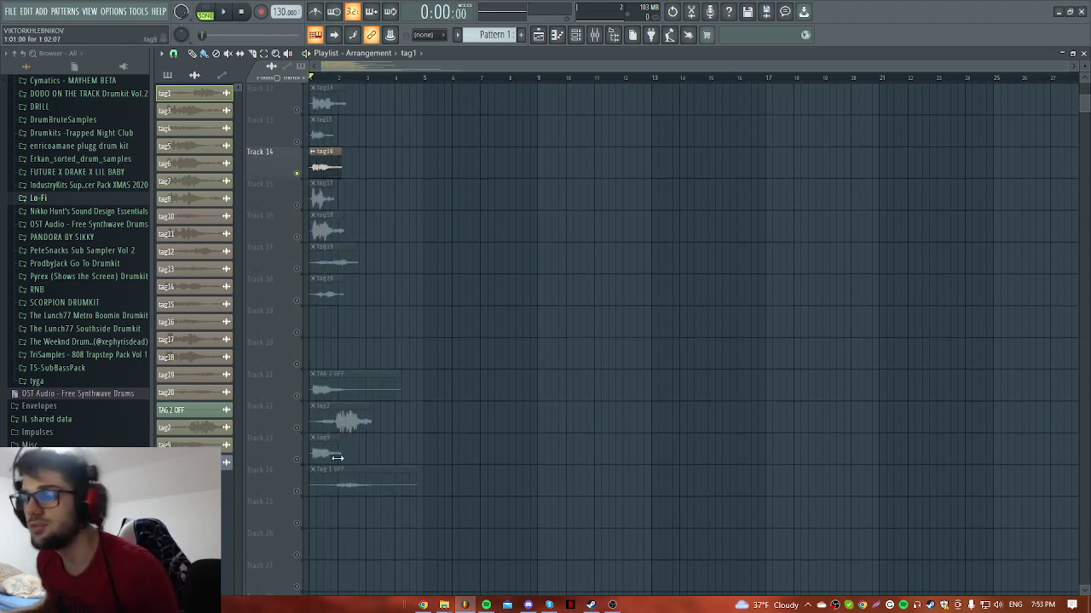
{"action": "right_click", "coordinate": [298, 428]}
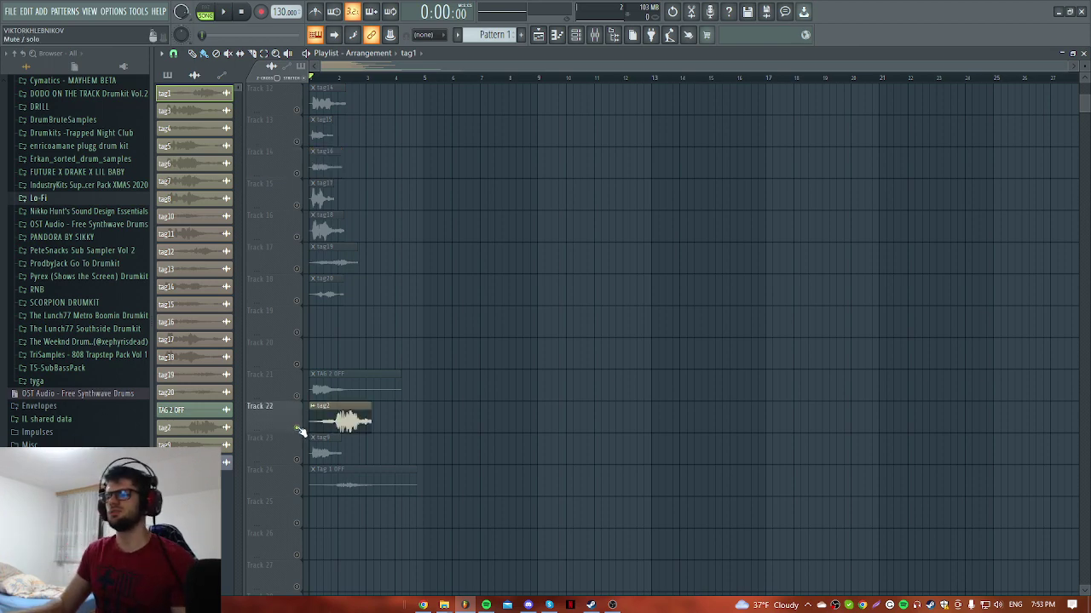
{"action": "key", "text": "space"}
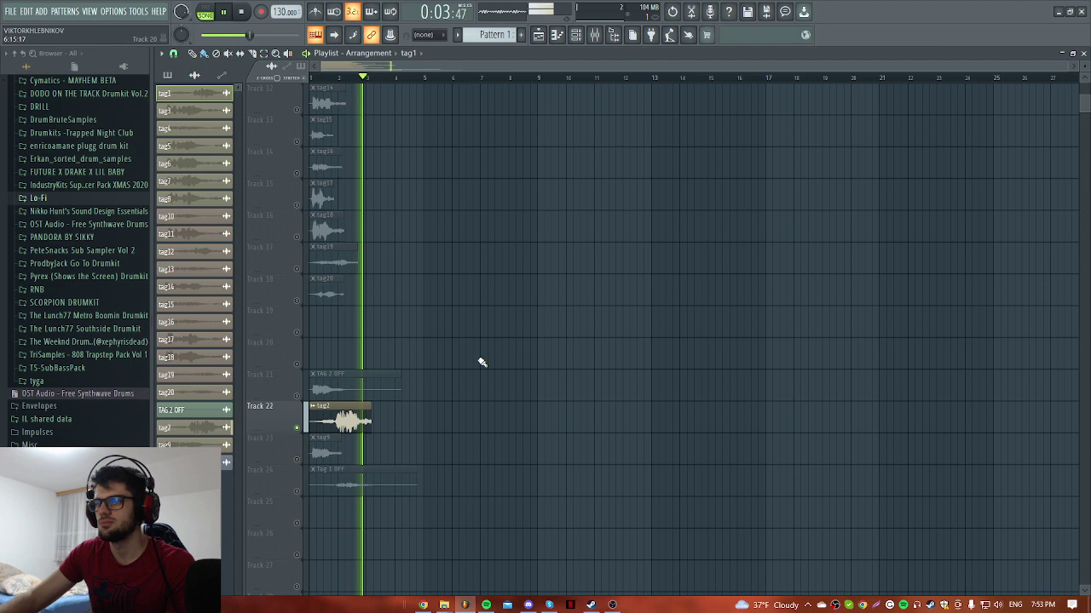
{"action": "key", "text": "space"}
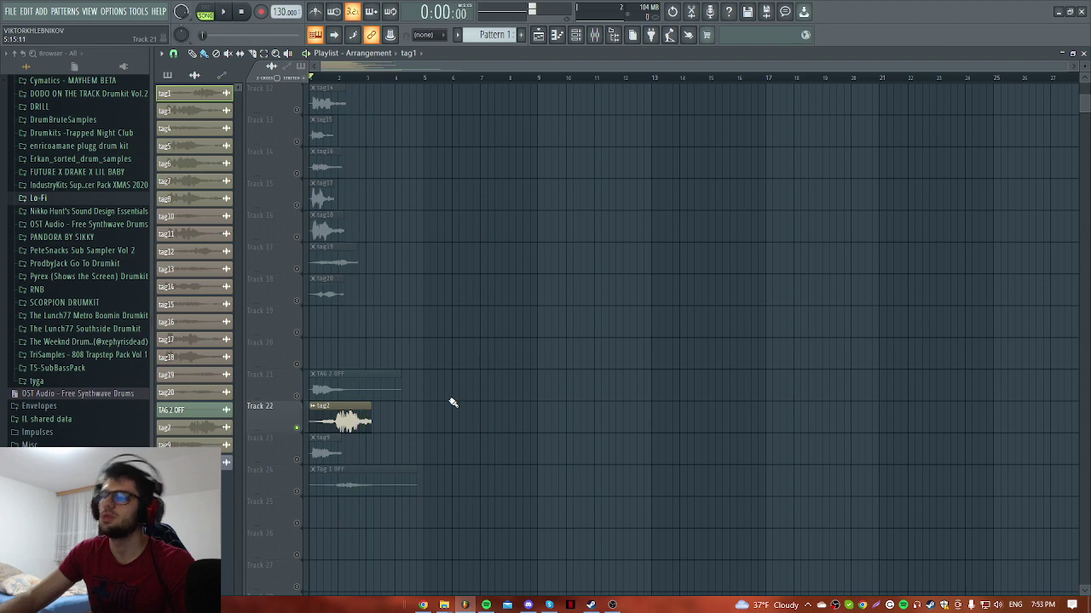
{"action": "right_click", "coordinate": [298, 460]}
{"action": "key", "text": "space"}
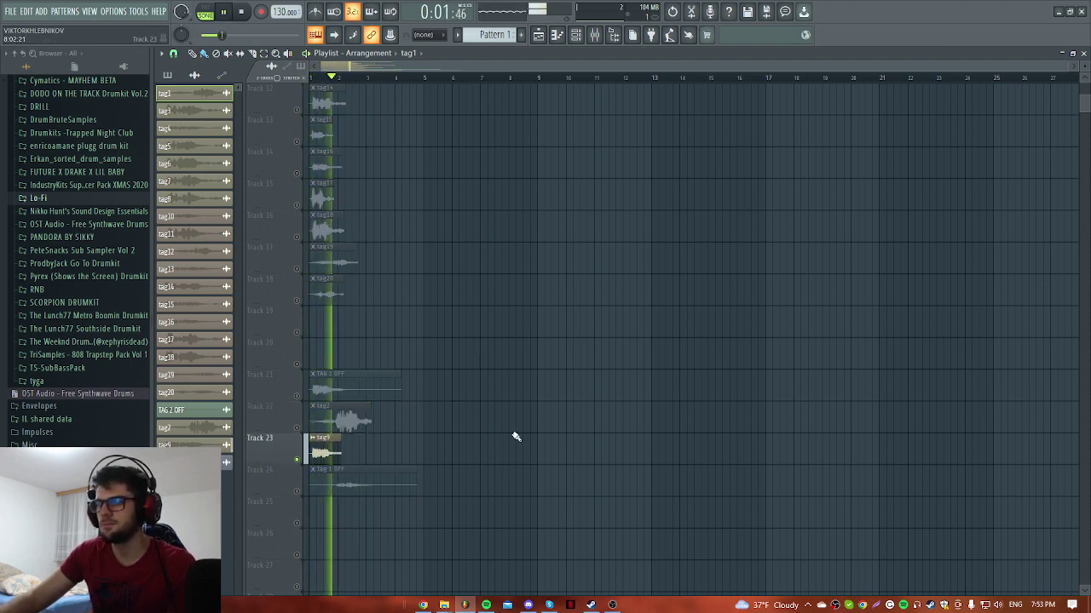
{"action": "key", "text": "space"}
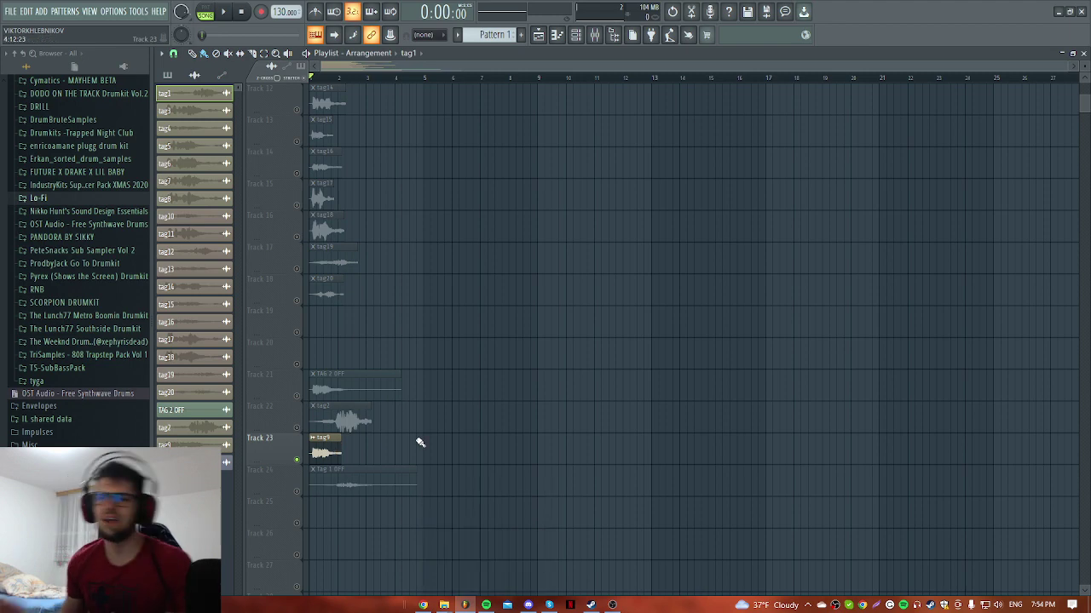
Solo Track 21 and play the TAG 2 OFF clip for comparison with tag9
{"action": "left_click", "coordinate": [610, 607]}
{"action": "left_click", "coordinate": [610, 606]}
{"action": "right_click", "coordinate": [302, 396]}
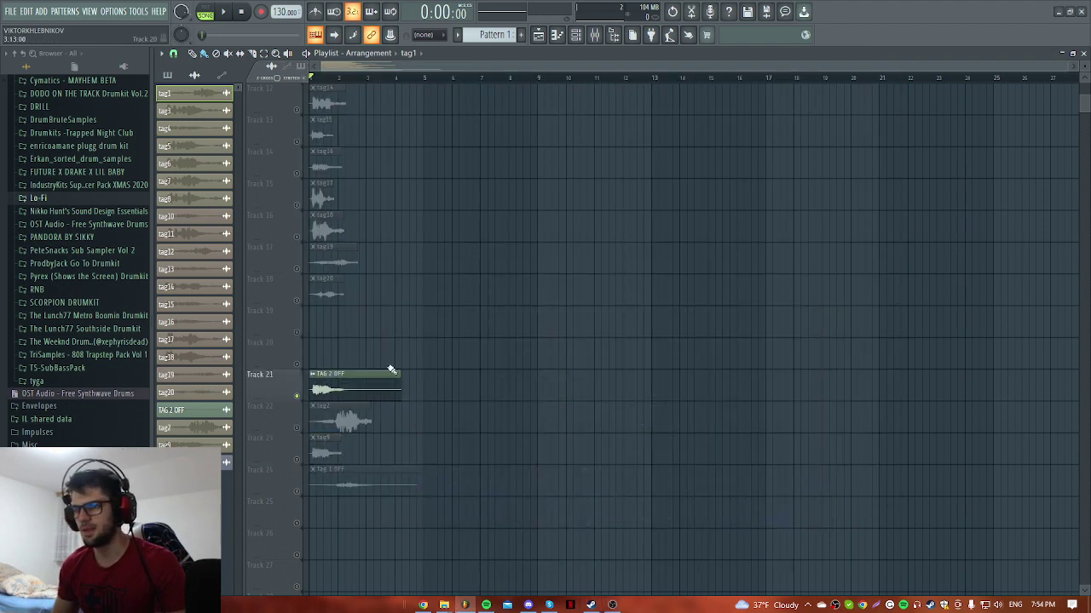
{"action": "key", "text": "space"}
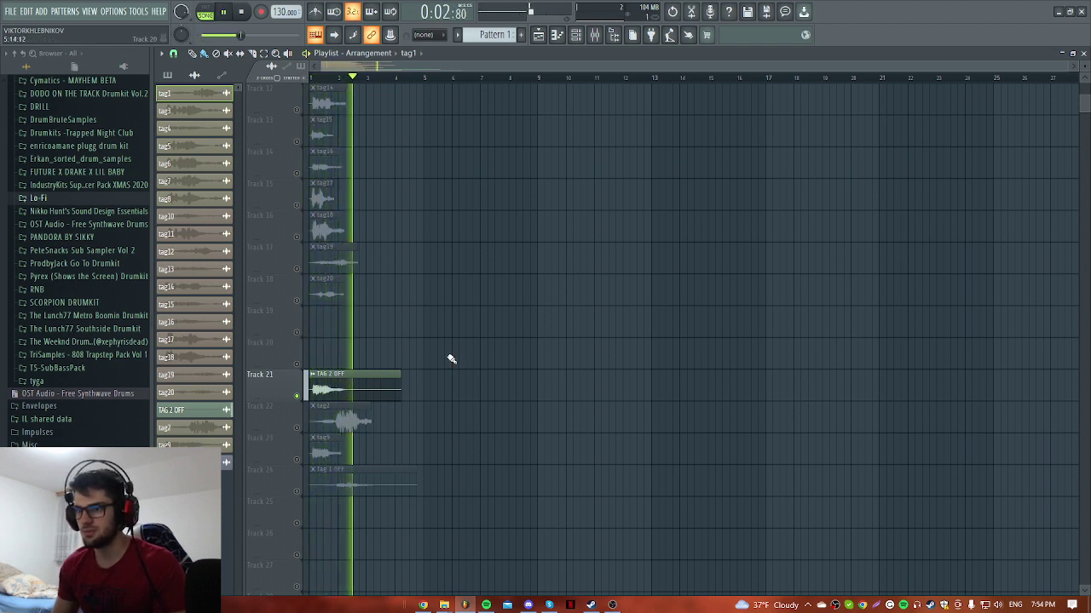
{"action": "key", "text": "space"}
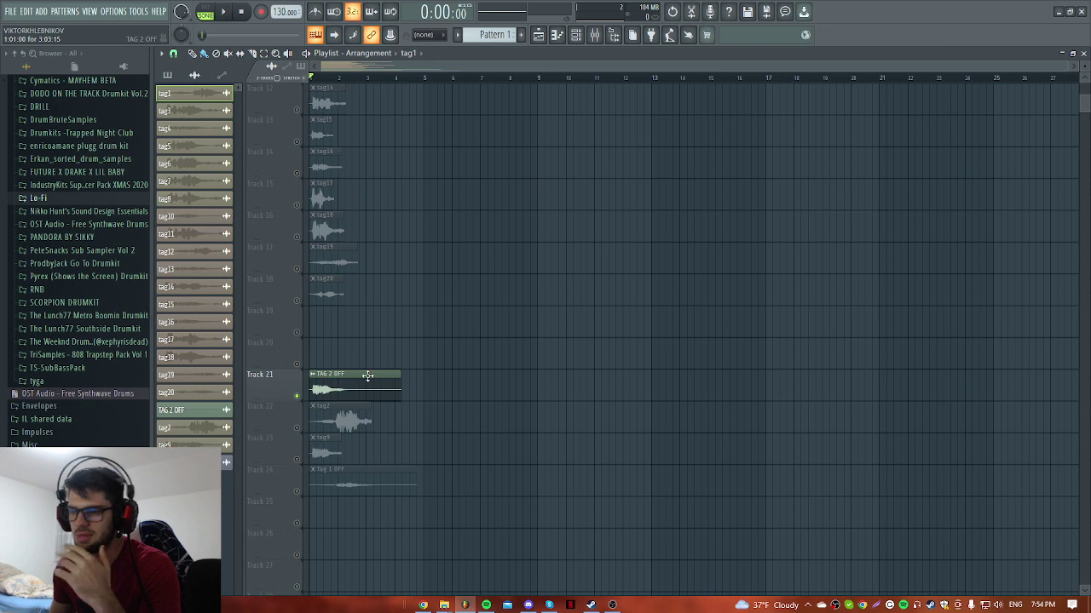
Solo Track 24, play the Tag 1 OFF clip and normalize its audio
{"action": "right_click", "coordinate": [303, 491]}
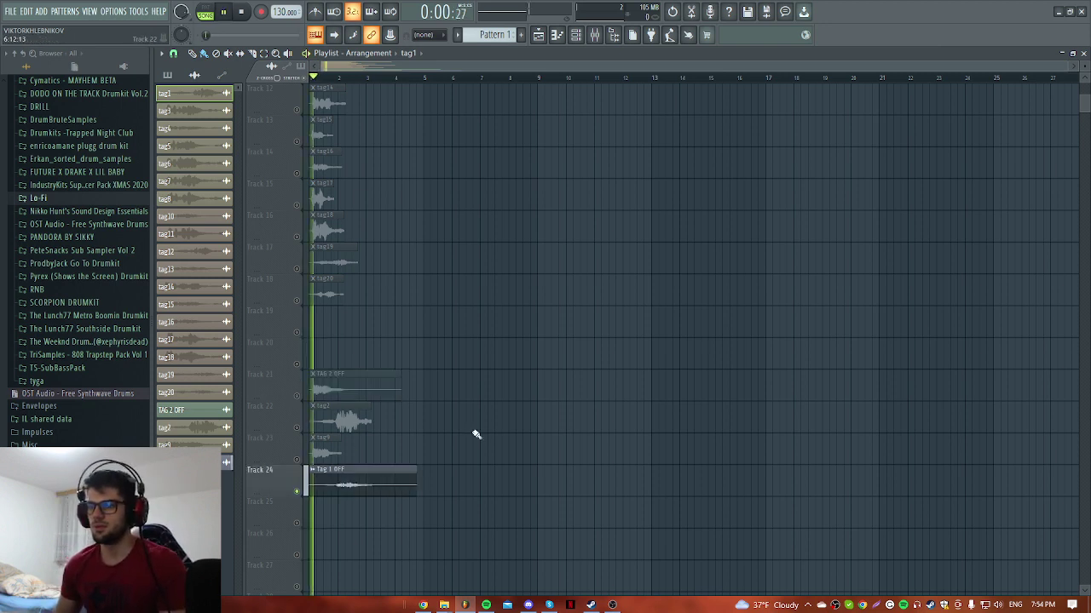
{"action": "key", "text": "space"}
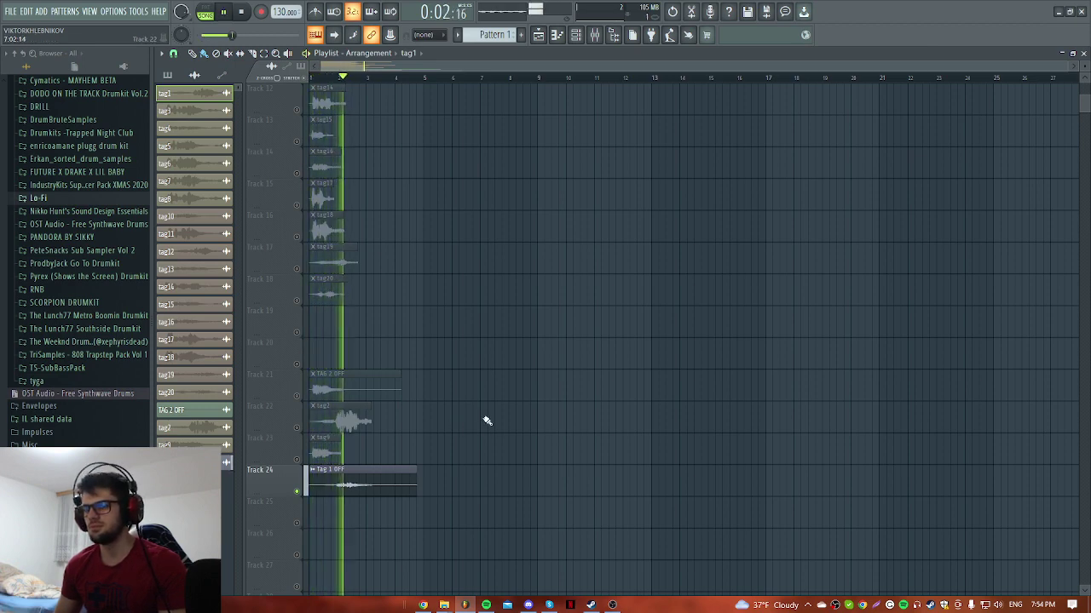
{"action": "double_click", "coordinate": [397, 482]}
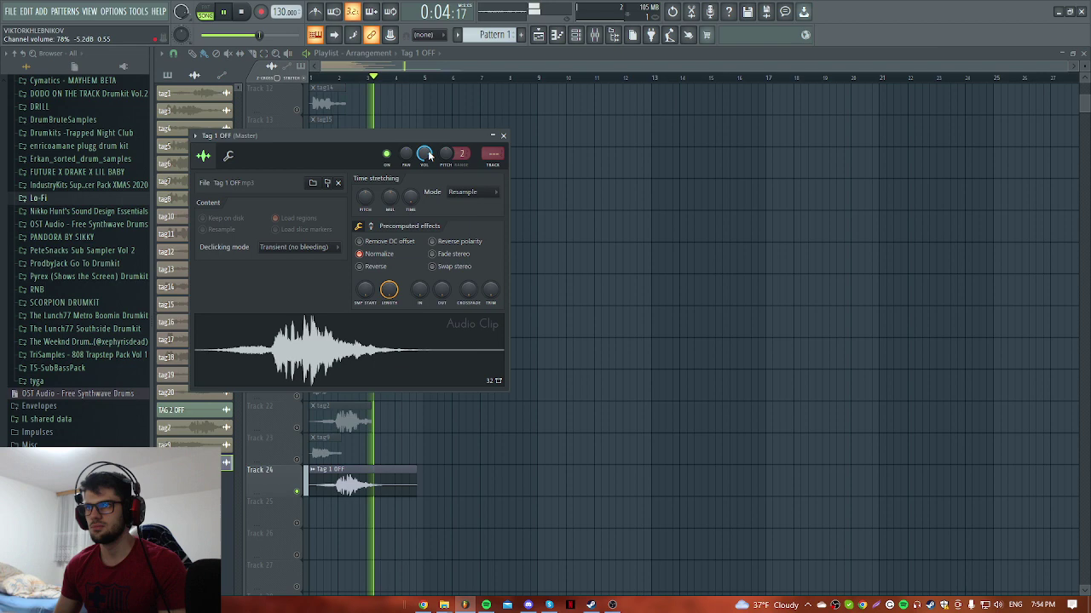
{"action": "key", "text": "Escape"}
{"action": "key", "text": "space"}
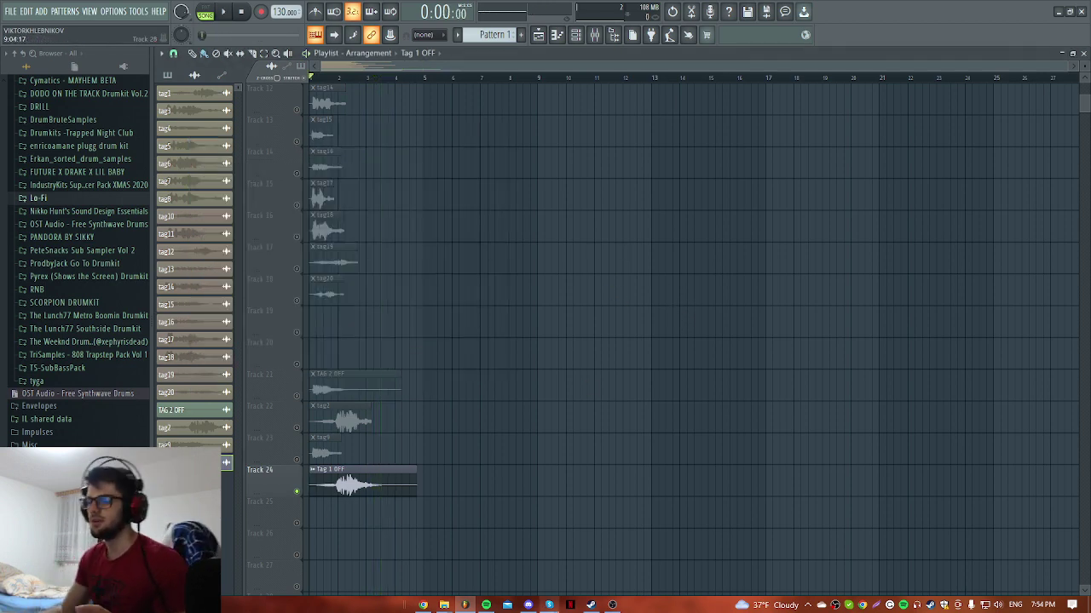
{"action": "left_click", "coordinate": [616, 606]}
{"action": "left_click", "coordinate": [613, 605]}
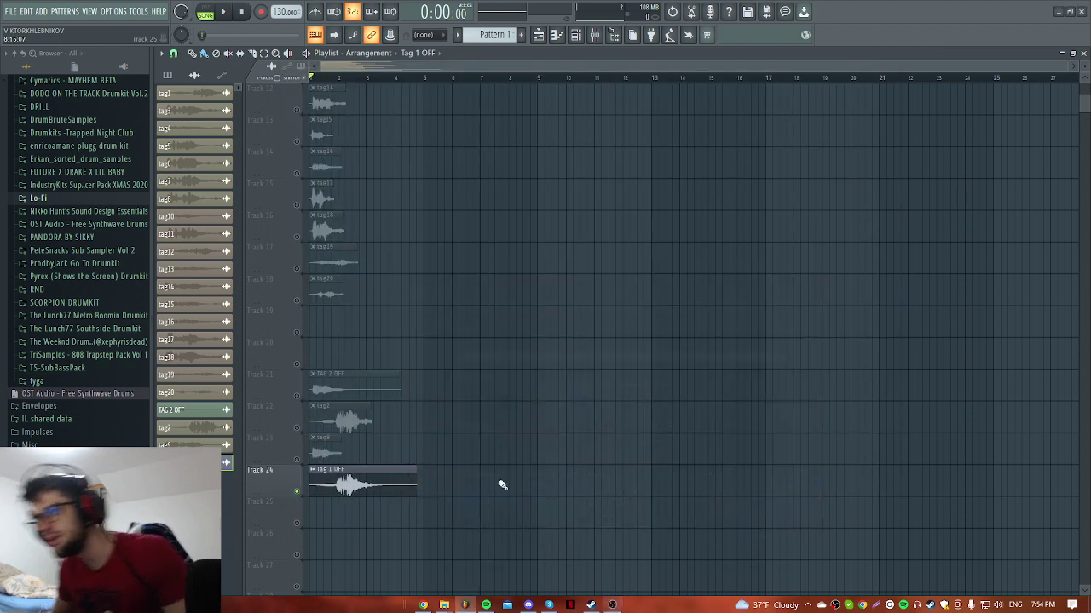
{"action": "scroll", "coordinate": [431, 402], "scroll_direction": "down", "scroll_amount": 3}
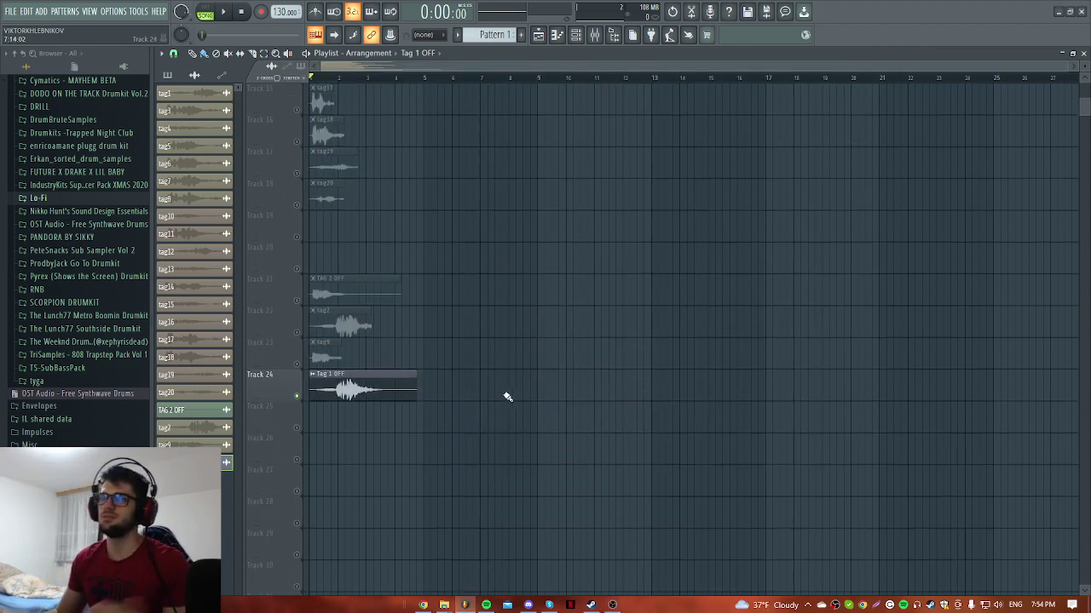
{"action": "scroll", "coordinate": [496, 403], "scroll_direction": "up", "scroll_amount": 14}
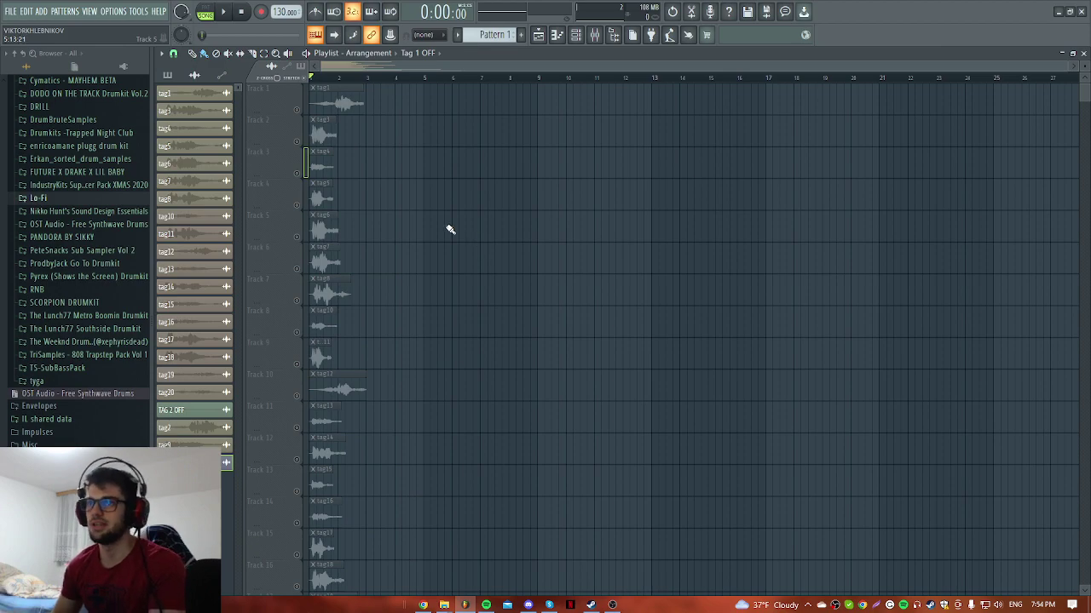
{"action": "scroll", "coordinate": [475, 434], "scroll_direction": "down", "scroll_amount": 2}
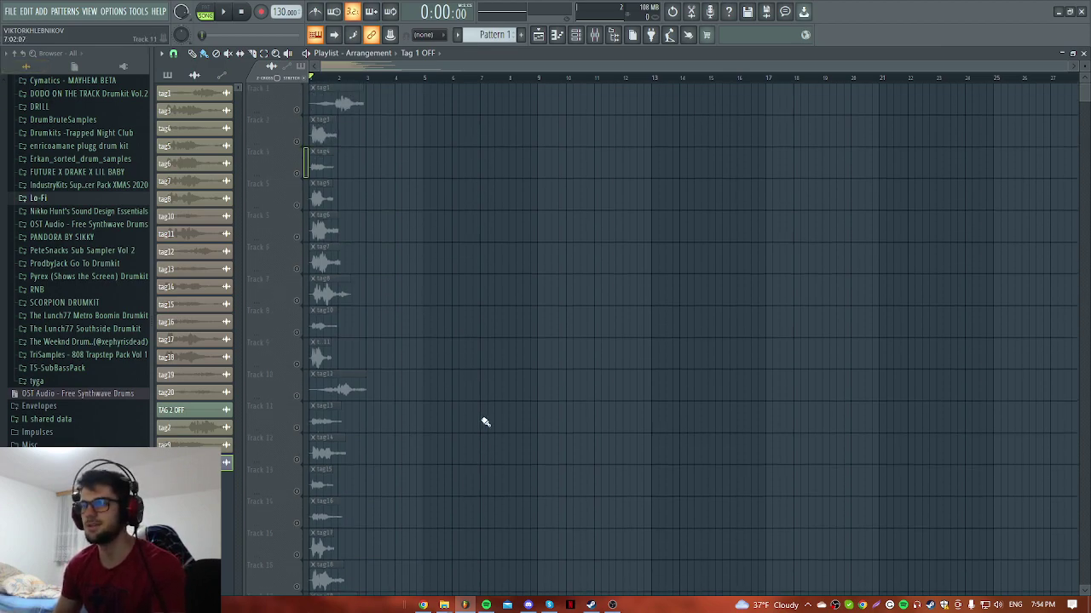
Switch to Chrome, play the voice demo on Moshpyt's producer tag page, view the site's home page and open a new tab
{"action": "left_click", "coordinate": [423, 605]}
{"action": "scroll", "coordinate": [487, 394], "scroll_direction": "down", "scroll_amount": 8}
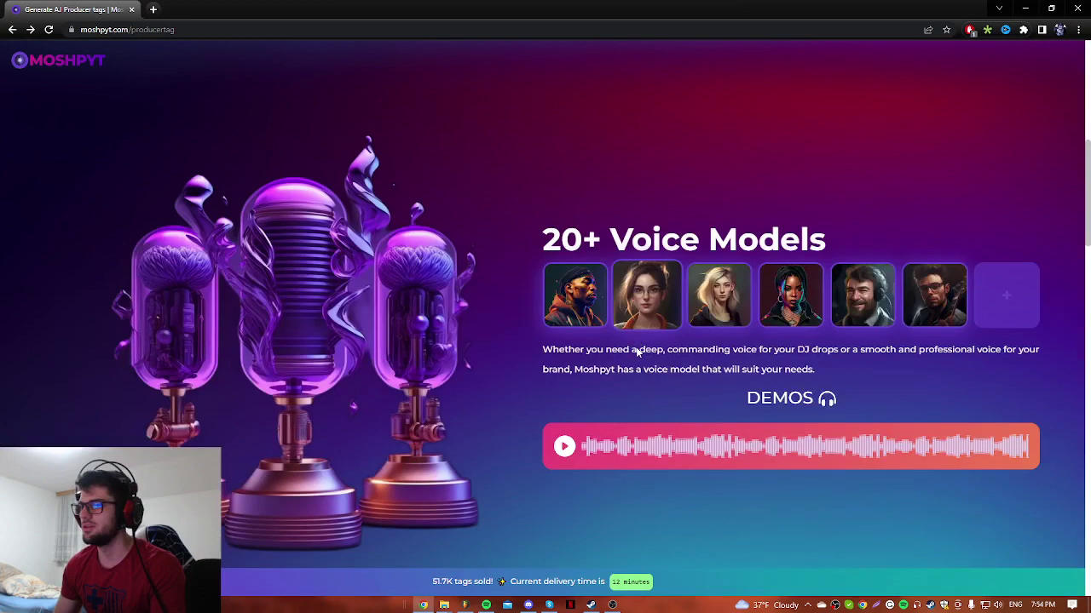
{"action": "scroll", "coordinate": [560, 321], "scroll_direction": "up", "scroll_amount": 2}
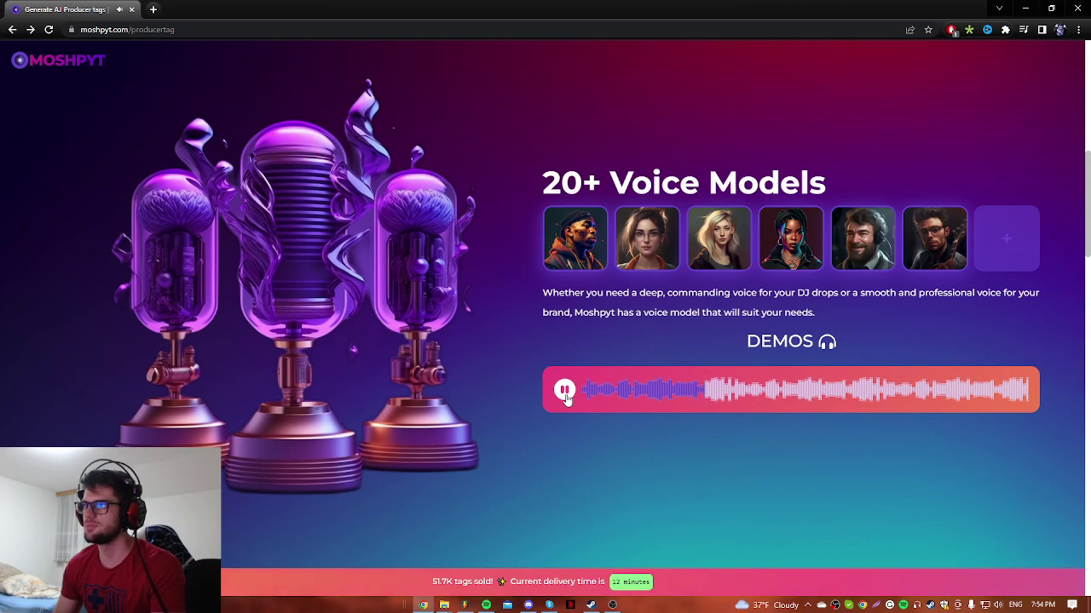
{"action": "scroll", "coordinate": [406, 445], "scroll_direction": "down", "scroll_amount": 15}
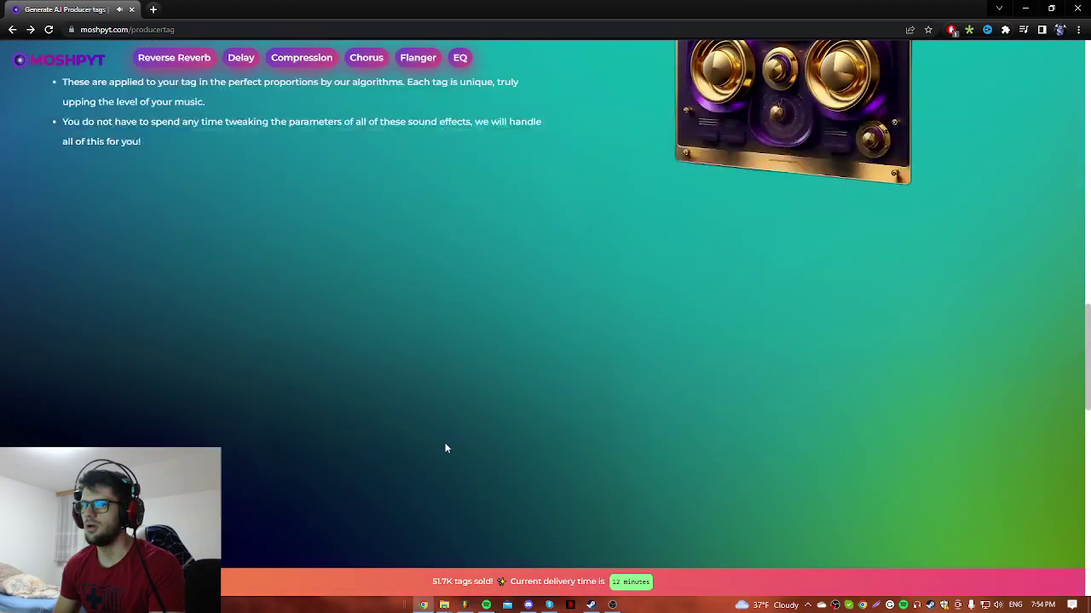
{"action": "scroll", "coordinate": [380, 426], "scroll_direction": "up", "scroll_amount": 20}
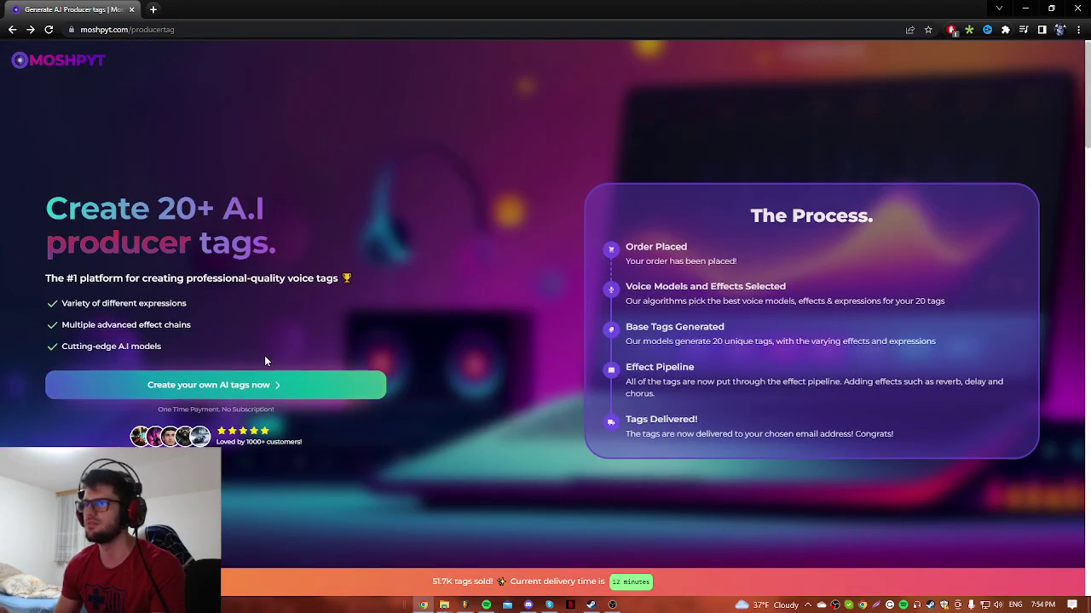
{"action": "left_click", "coordinate": [74, 64]}
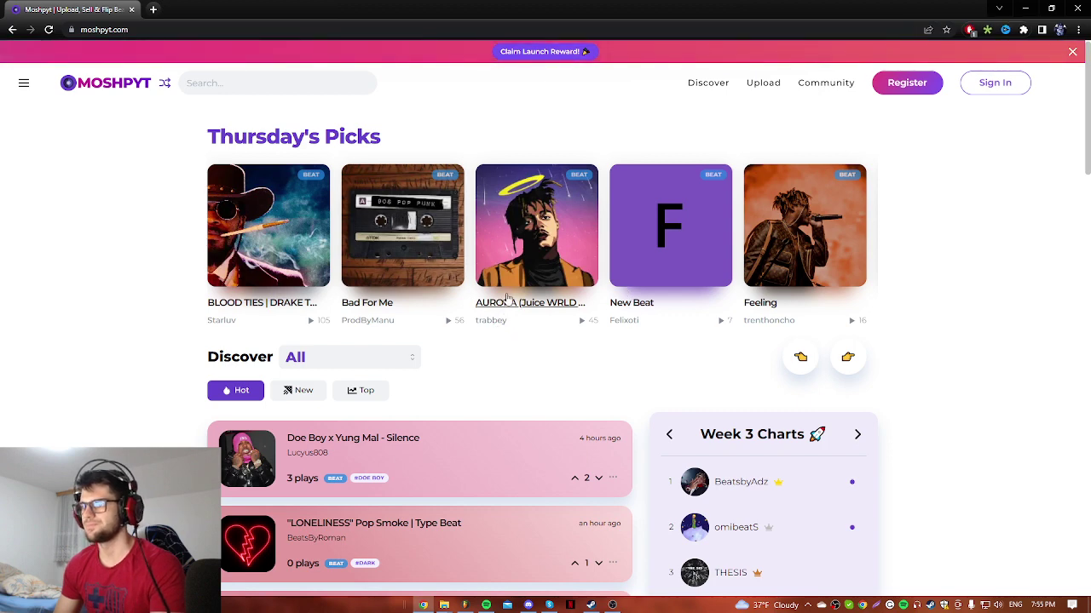
{"action": "left_click", "coordinate": [157, 11]}
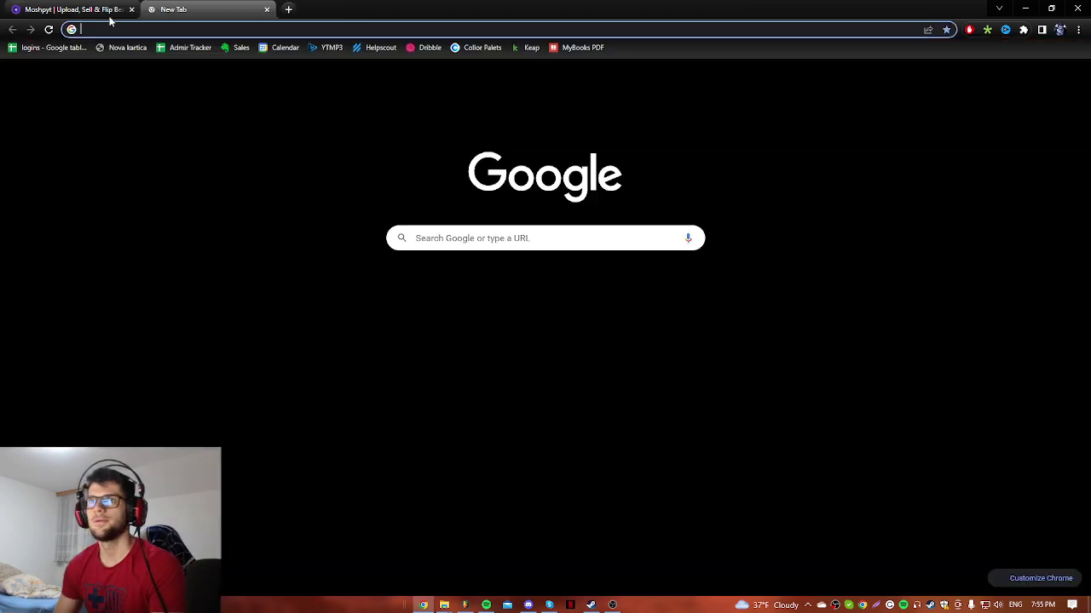
Switch to FL Studio, open the PoloGTrap 170BPM project without saving the untitled one, and briefly play its start
{"action": "left_click", "coordinate": [475, 603]}
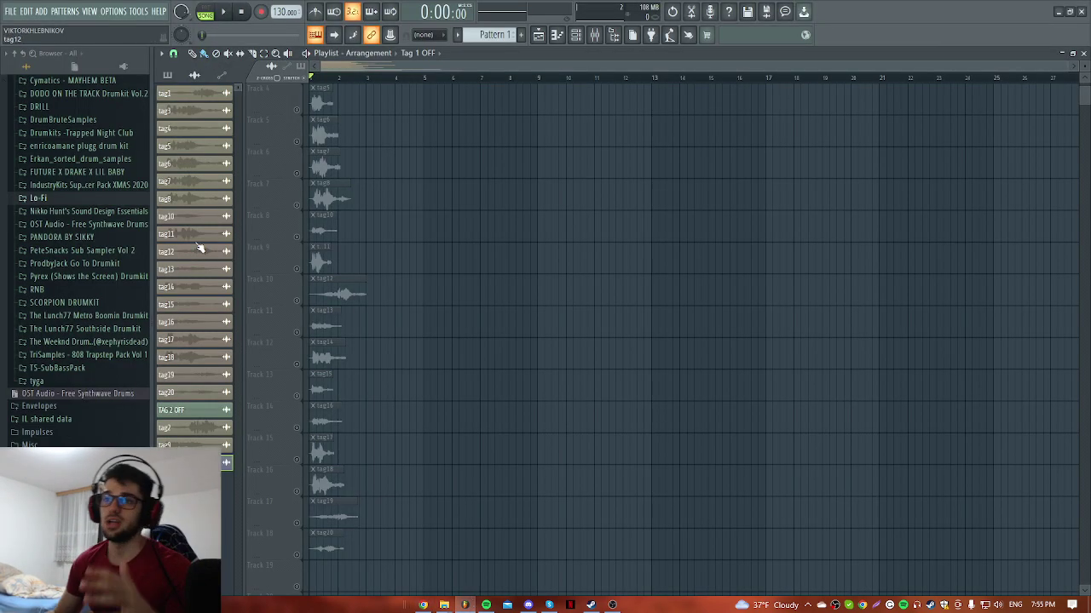
{"action": "left_click", "coordinate": [19, 12]}
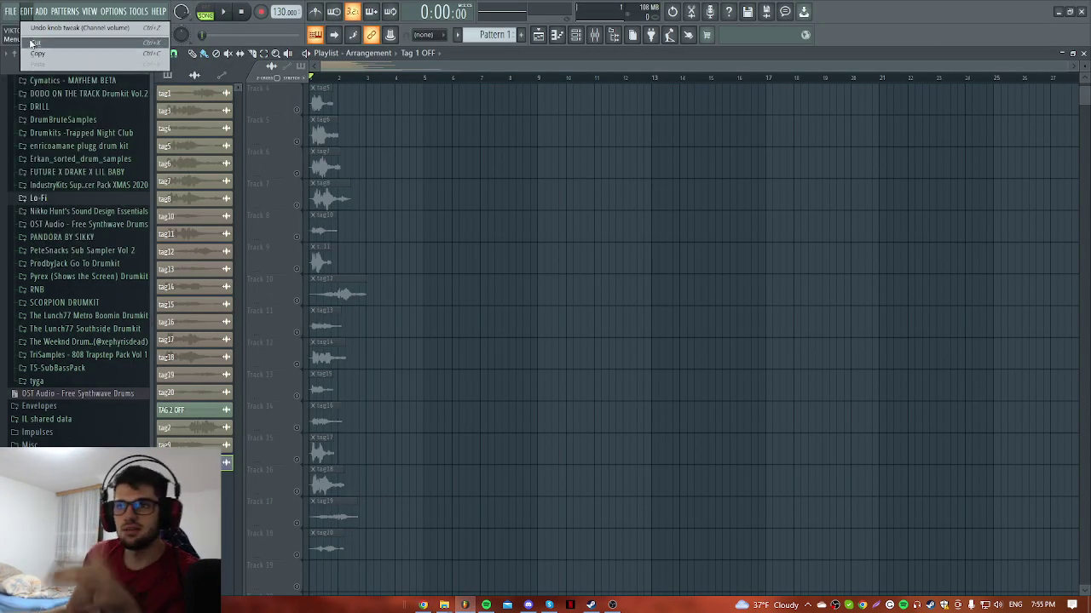
{"action": "mouse_move", "coordinate": [10, 11]}
{"action": "left_click", "coordinate": [48, 132]}
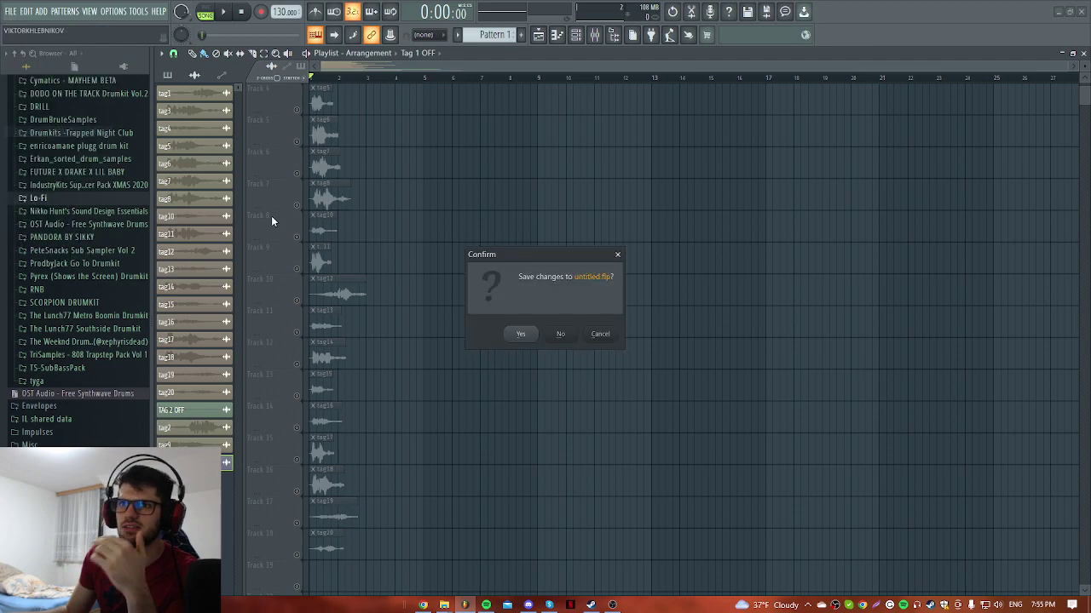
{"action": "left_click", "coordinate": [562, 334]}
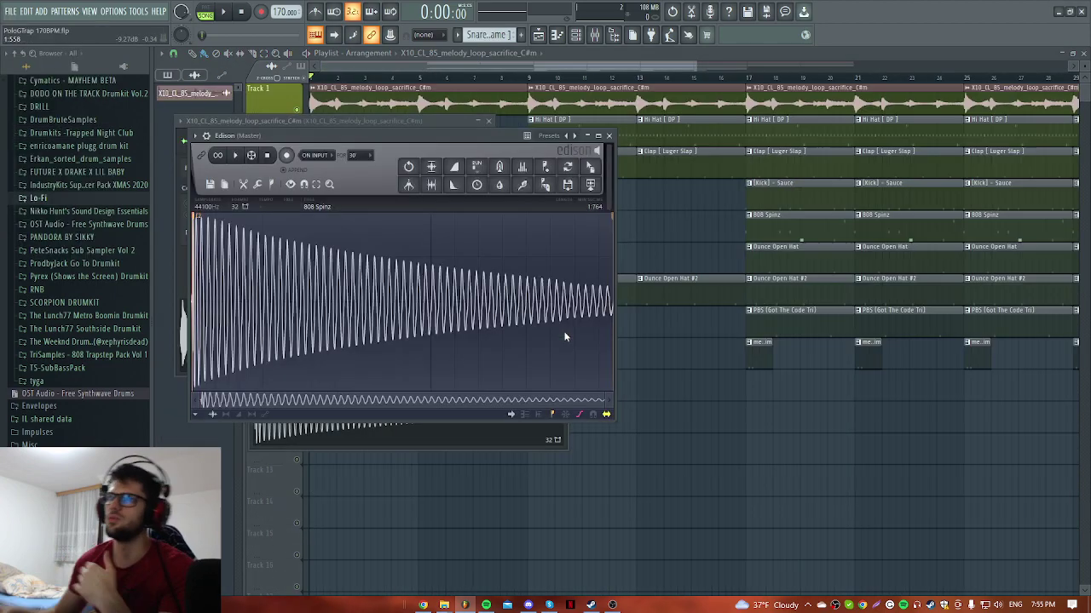
{"action": "scroll", "coordinate": [702, 465], "scroll_direction": "down", "scroll_amount": 3}
{"action": "key", "text": "space"}
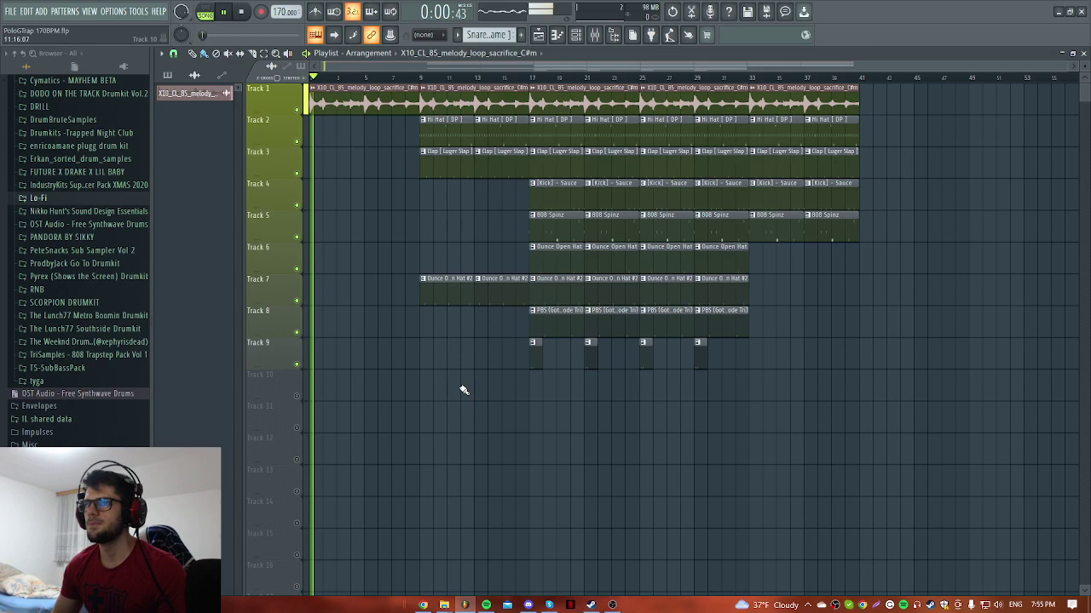
{"action": "key", "text": "space"}
Place the TAG 2 OFF file from the Voice Tags folder on Track 4 near bar 3 and copy the clip to Track 11 near bar 18
{"action": "mouse_move", "coordinate": [449, 607]}
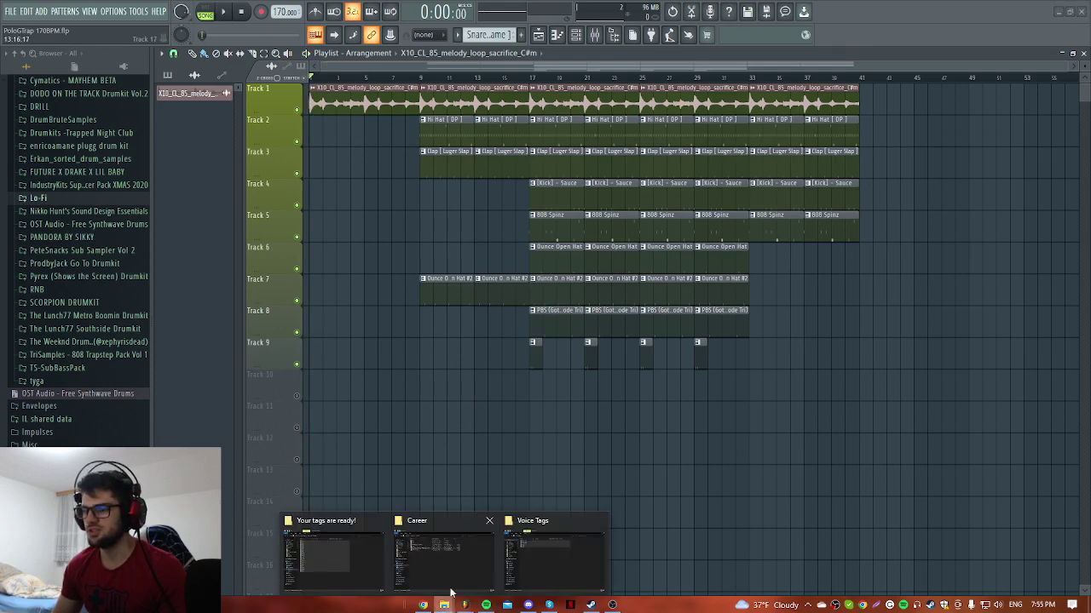
{"action": "left_click", "coordinate": [540, 560]}
{"action": "left_click_drag", "start_coordinate": [521, 241], "coordinate": [322, 196]}
{"action": "scroll", "coordinate": [516, 220], "scroll_direction": "up", "scroll_amount": 3}
{"action": "left_click_drag", "start_coordinate": [515, 220], "coordinate": [431, 236]}
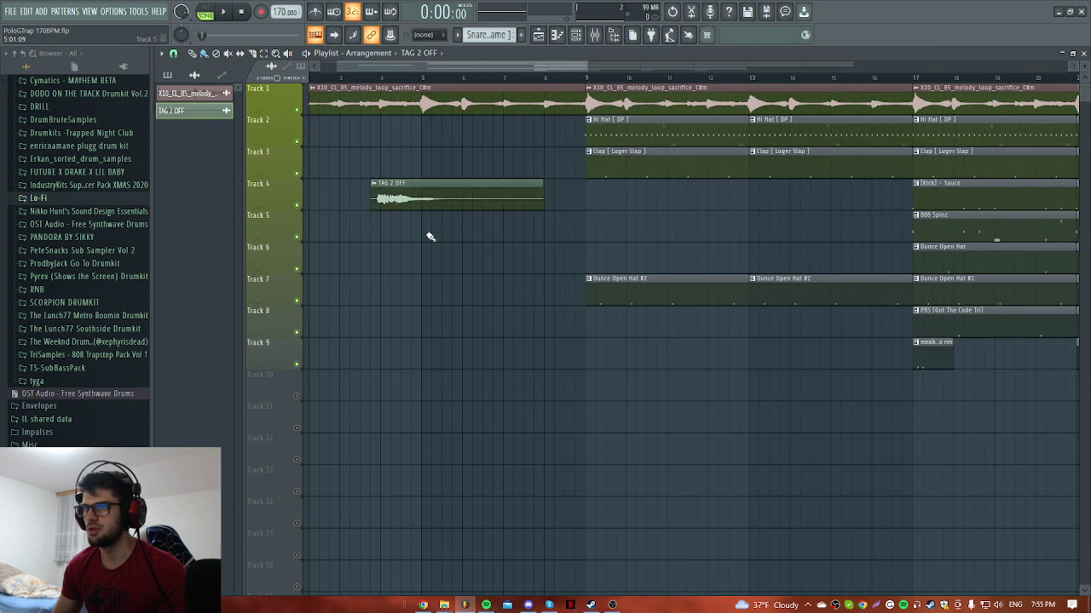
{"action": "scroll", "coordinate": [409, 196], "scroll_direction": "down", "scroll_amount": 3}
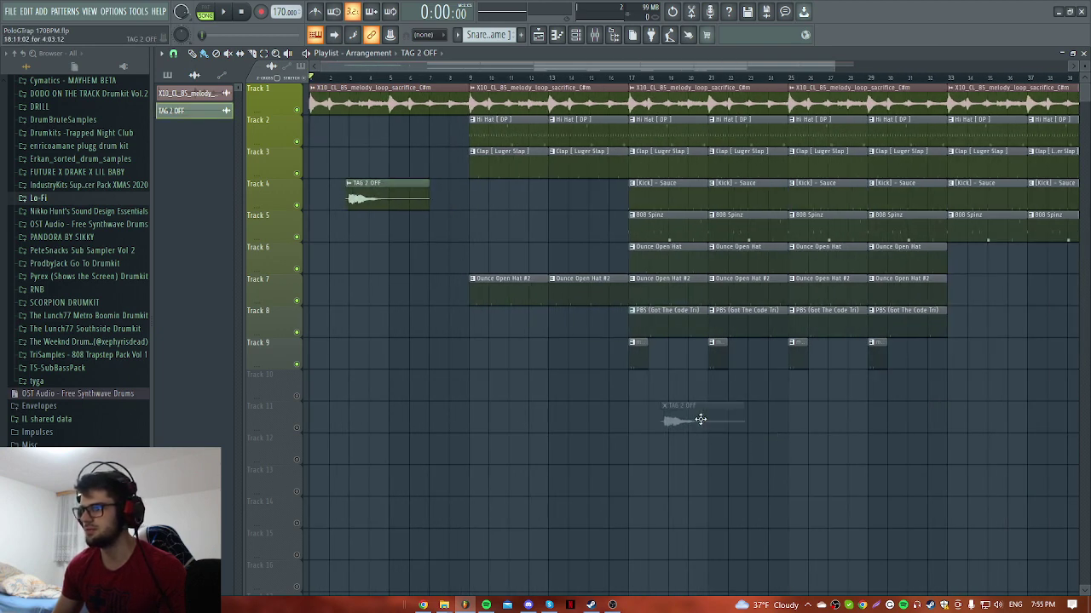
{"action": "right_click", "coordinate": [296, 428]}
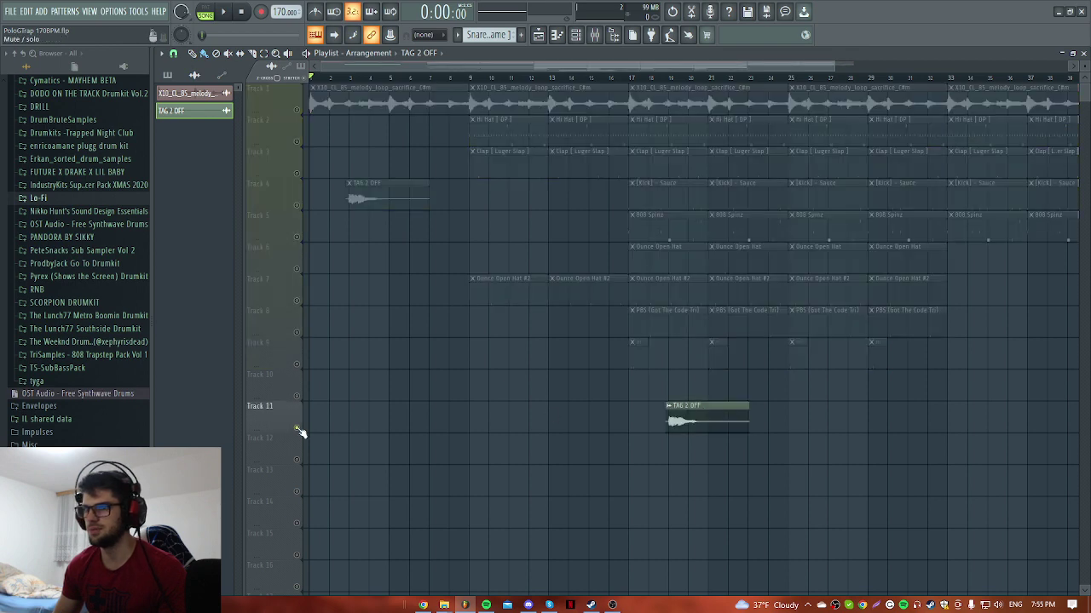
{"action": "right_click", "coordinate": [297, 427]}
Play the arrangement and check the channel settings of the TAG 2 OFF clip
{"action": "key", "text": "space"}
{"action": "scroll", "coordinate": [334, 303], "scroll_direction": "down", "scroll_amount": 2}
{"action": "double_click", "coordinate": [368, 197]}
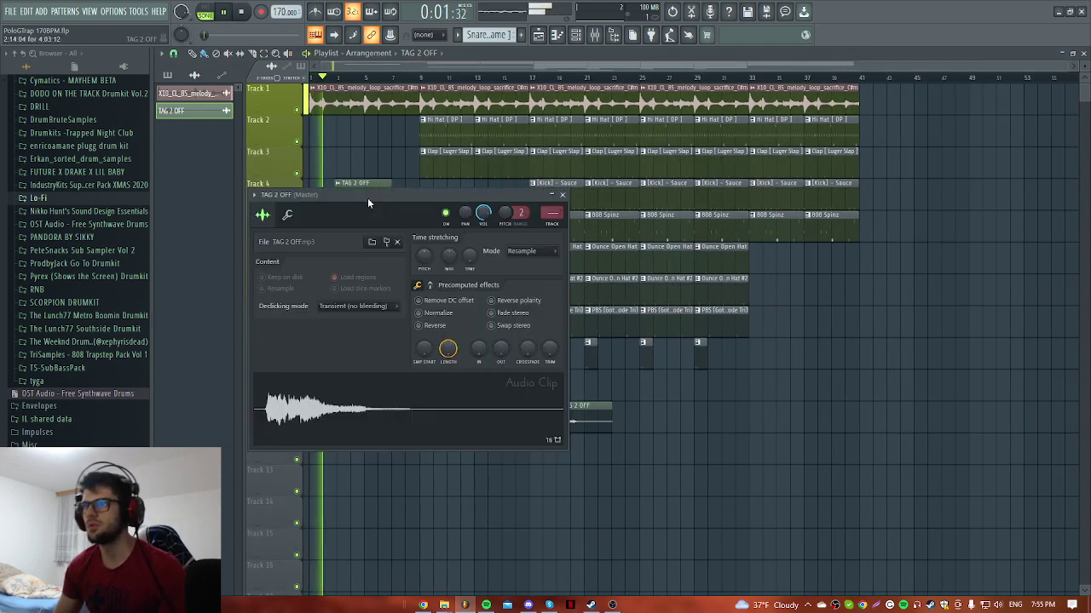
{"action": "left_click", "coordinate": [562, 195]}
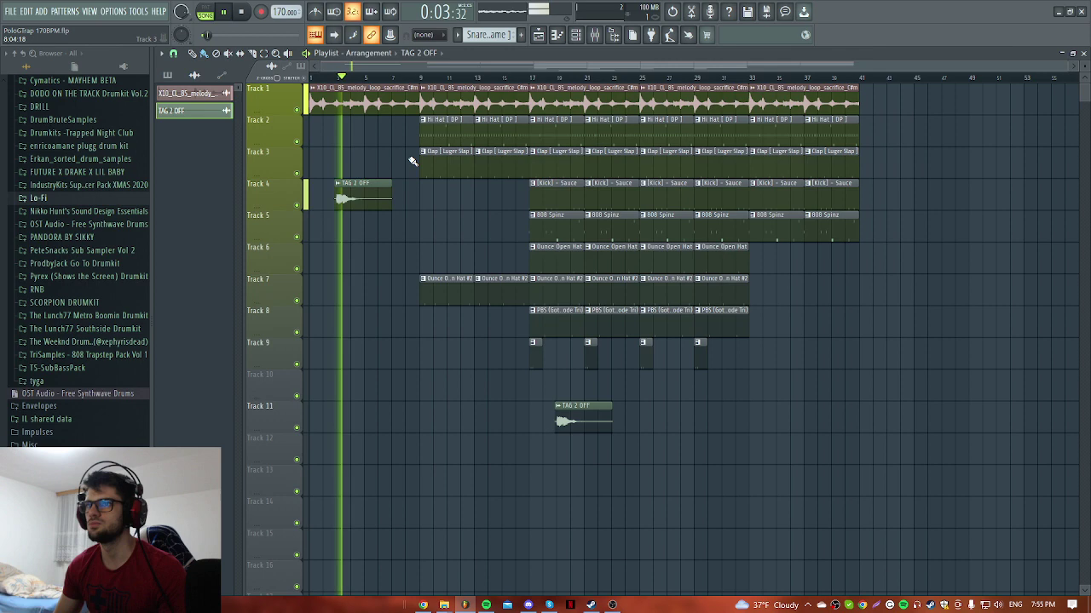
{"action": "double_click", "coordinate": [378, 197]}
{"action": "left_click", "coordinate": [562, 195]}
{"action": "left_click", "coordinate": [487, 195]}
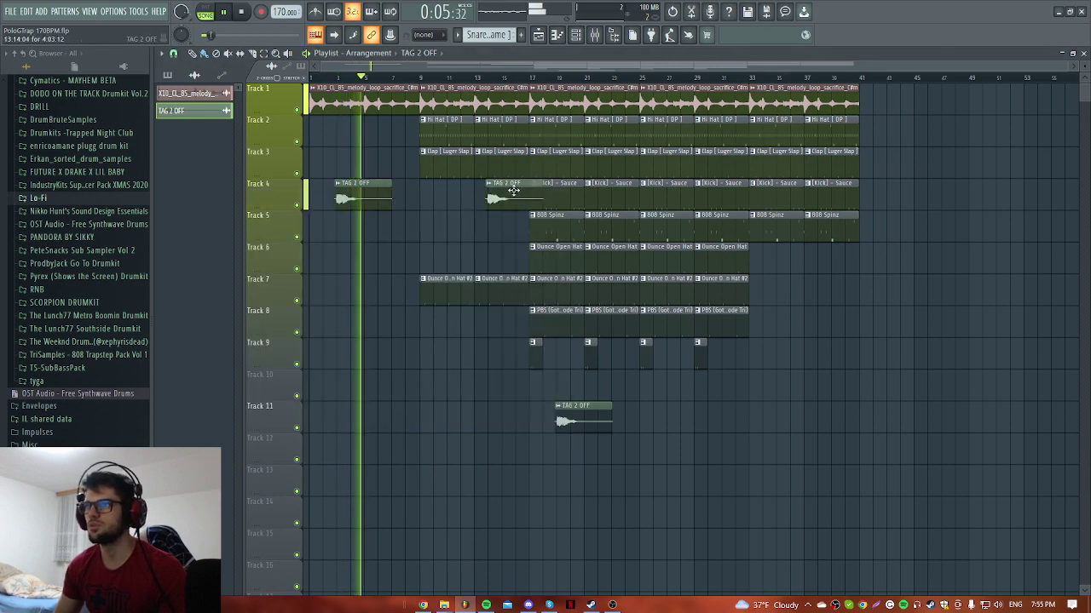
{"action": "right_click", "coordinate": [499, 205]}
{"action": "key", "text": "space"}
Add the Tag 1 OFF file from the Voice Tags folder to Track 4 near bar 12, start playback and normalize the clip
{"action": "mouse_move", "coordinate": [445, 602]}
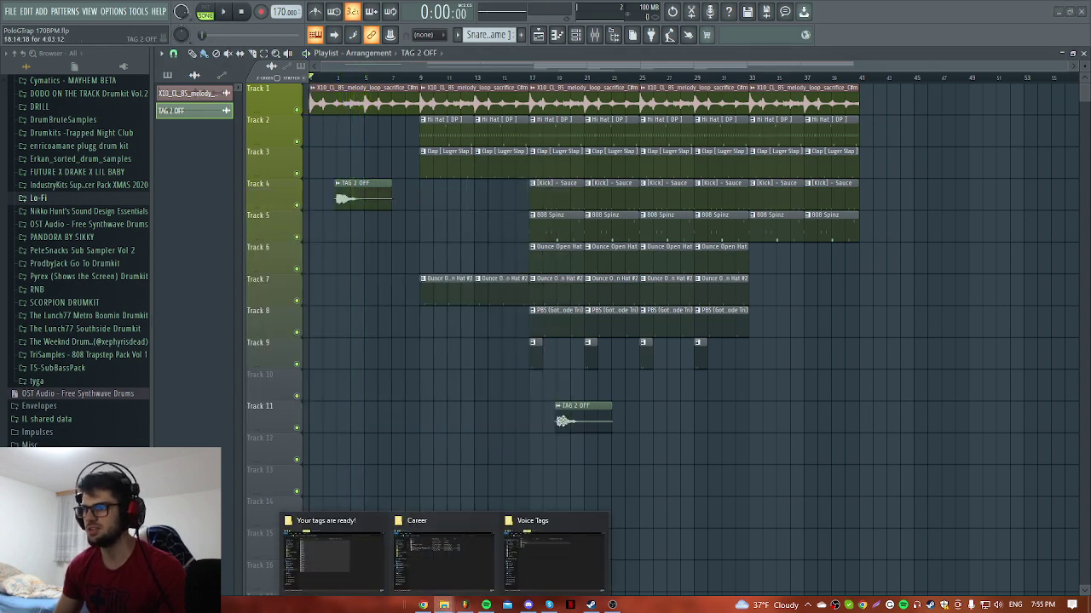
{"action": "left_click", "coordinate": [524, 560]}
{"action": "left_click_drag", "start_coordinate": [562, 223], "coordinate": [495, 199]}
{"action": "key", "text": "space"}
{"action": "double_click", "coordinate": [495, 198]}
{"action": "left_click", "coordinate": [463, 329]}
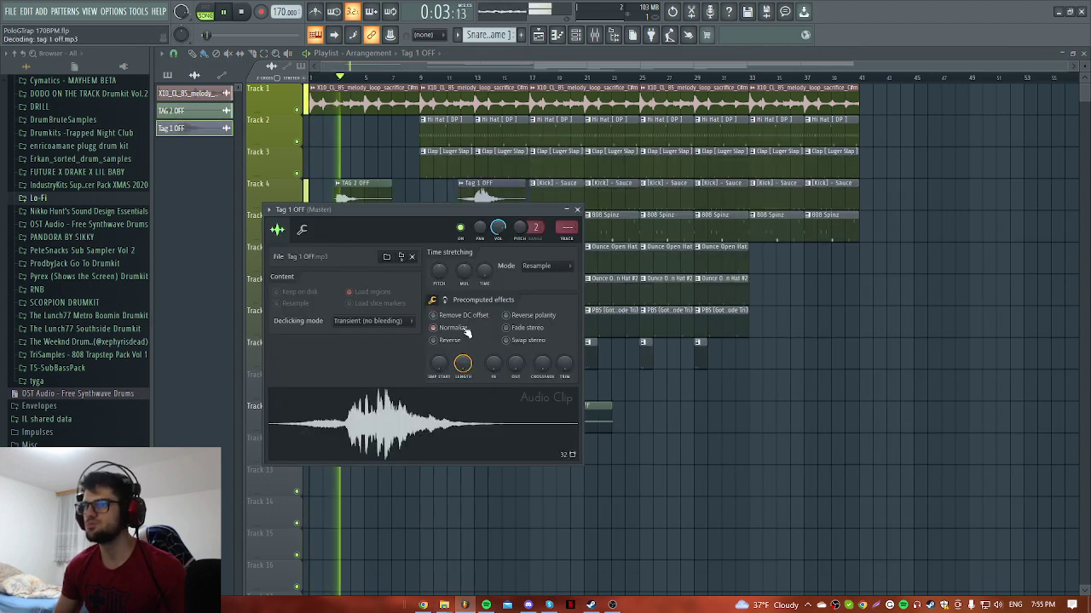
{"action": "left_click", "coordinate": [576, 210]}
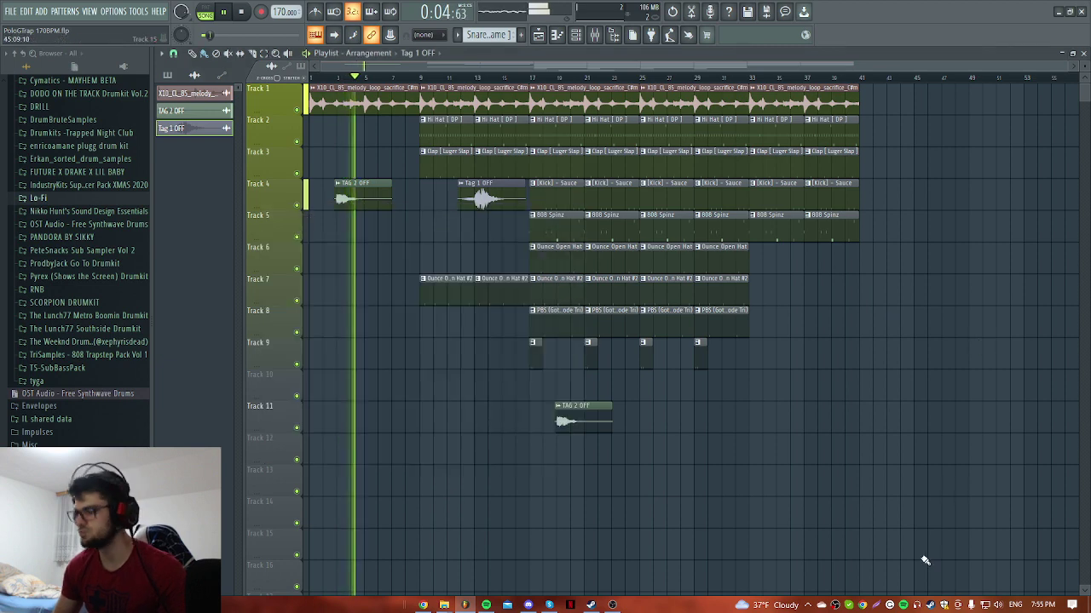
Listen to the arrangement with both tags and lower the Tag 1 OFF channel volume to about -13.7 dB
{"action": "left_click", "coordinate": [998, 605]}
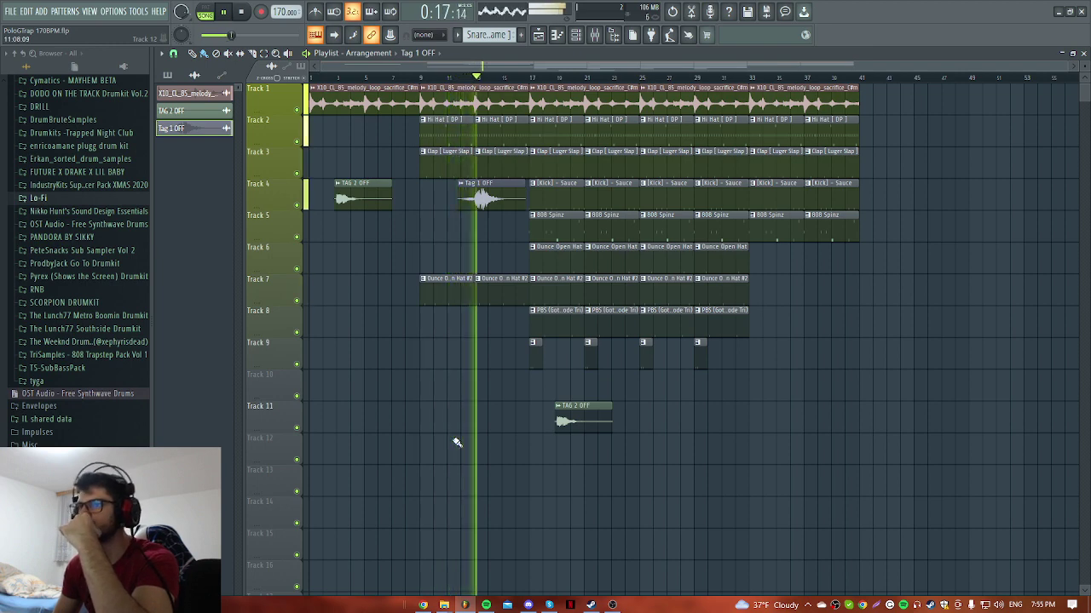
{"action": "double_click", "coordinate": [483, 198]}
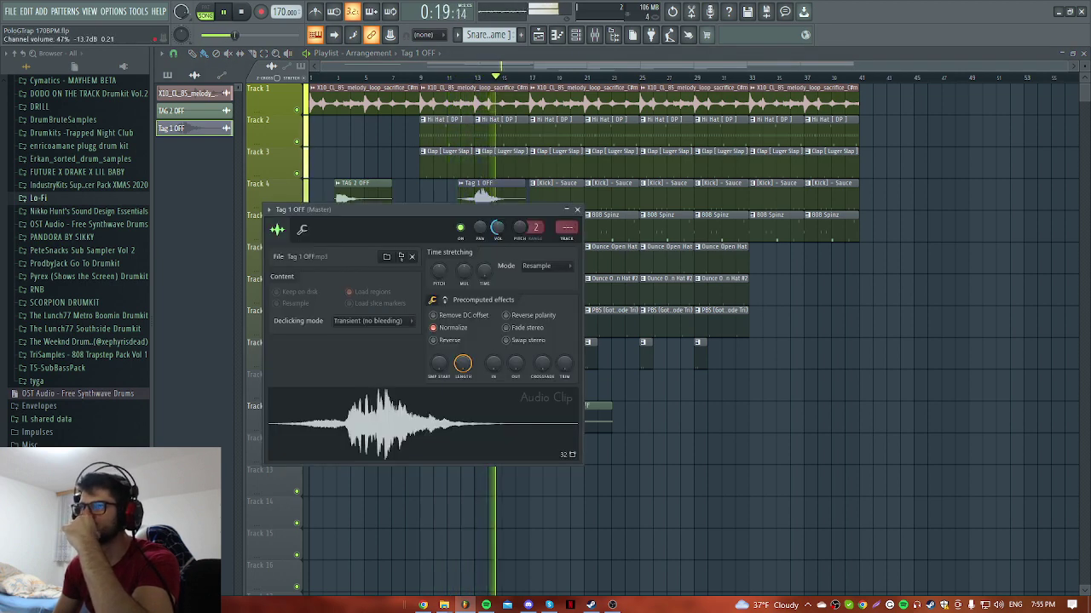
{"action": "key", "text": "Escape"}
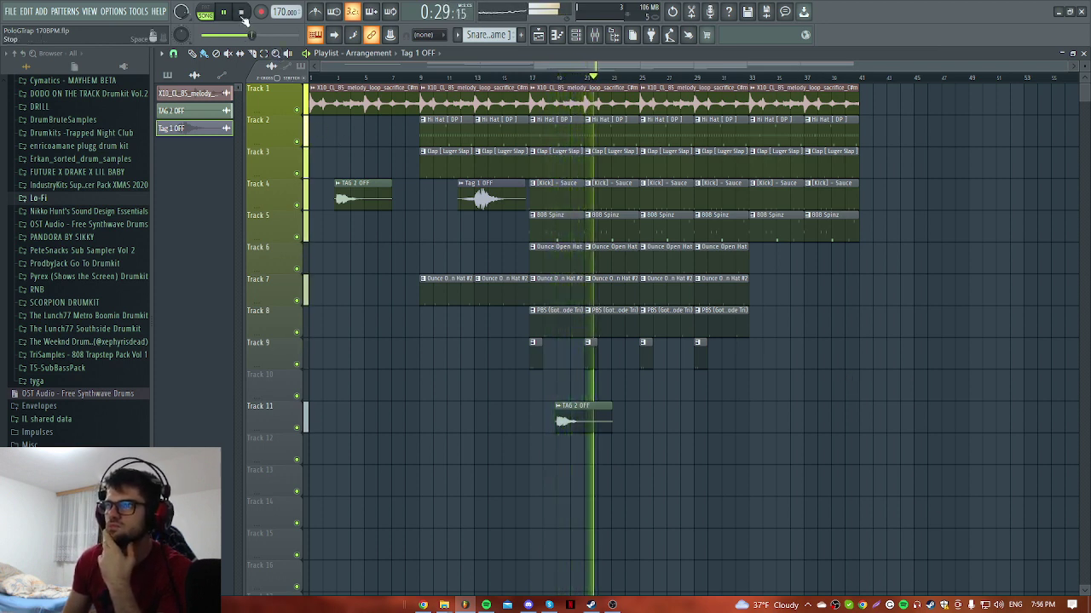
{"action": "key", "text": "space"}
Delete the Tag 1 OFF clip and both TAG 2 OFF clips from the playlist
{"action": "right_click", "coordinate": [473, 201]}
{"action": "right_click", "coordinate": [362, 197]}
{"action": "right_click", "coordinate": [603, 429]}
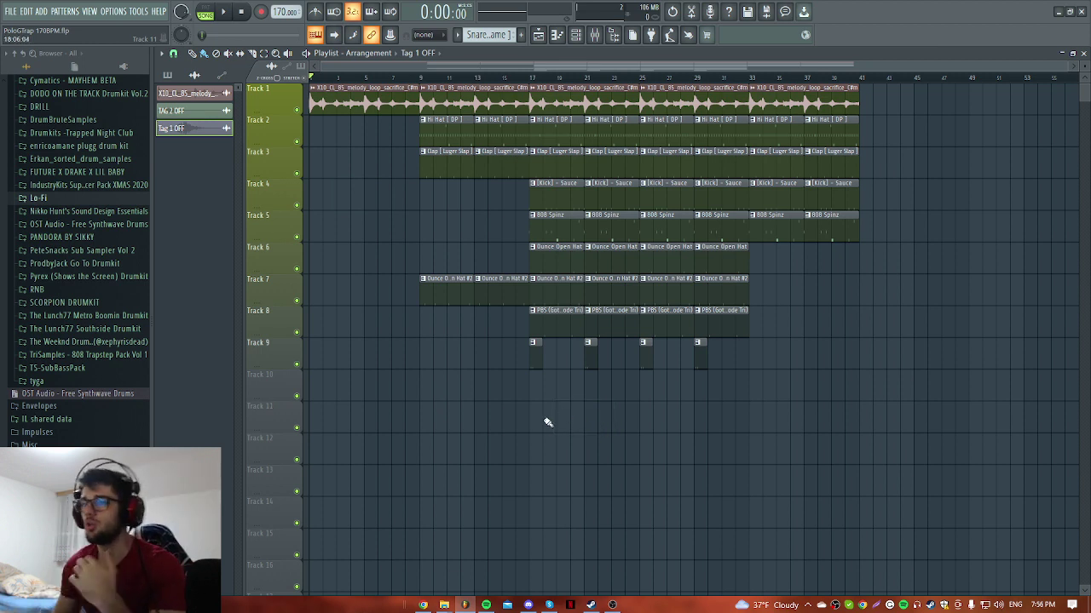
Place the Tag 1 OFF file from the Voice Tags folder at the start of Track 11
{"action": "mouse_move", "coordinate": [444, 605]}
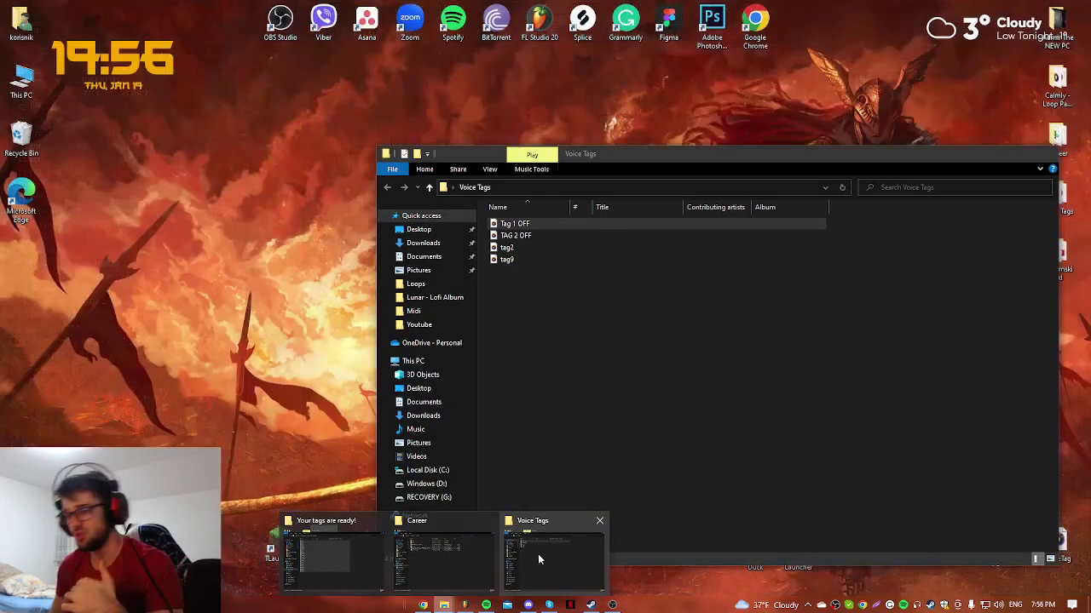
{"action": "left_click", "coordinate": [540, 565]}
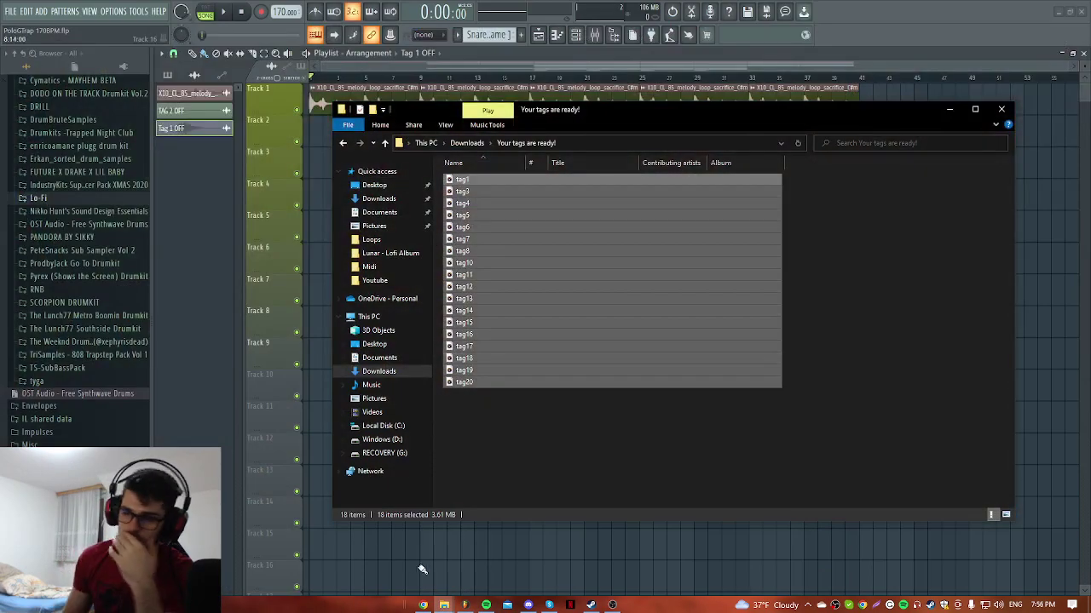
{"action": "left_click", "coordinate": [444, 605]}
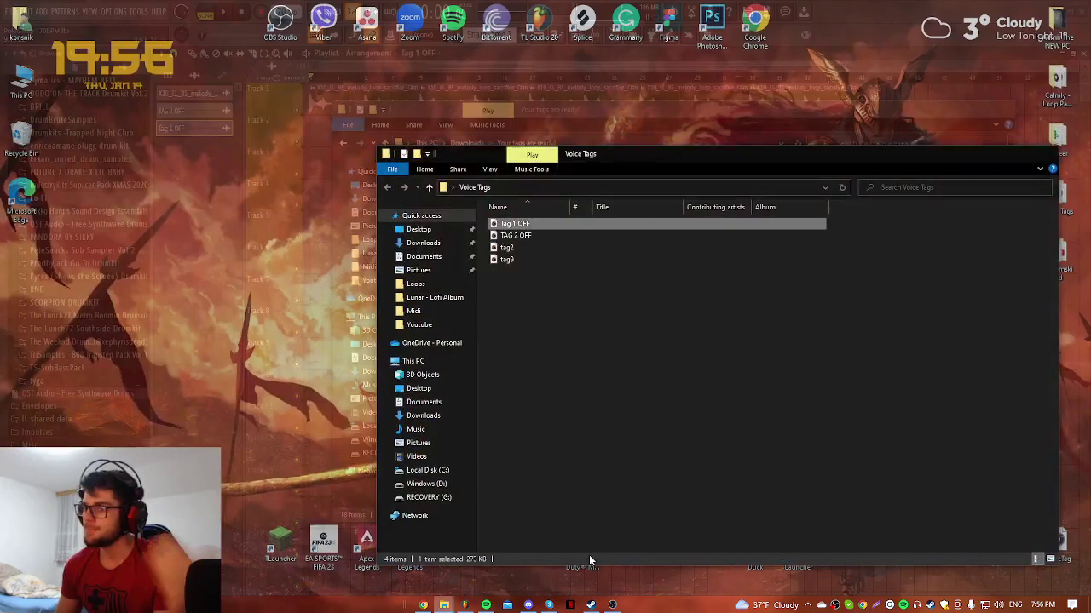
{"action": "left_click", "coordinate": [587, 560]}
{"action": "left_click_drag", "start_coordinate": [516, 224], "coordinate": [318, 430]}
Solo Track 11 and play the Tag 1 OFF clip on its own
{"action": "right_click", "coordinate": [303, 428]}
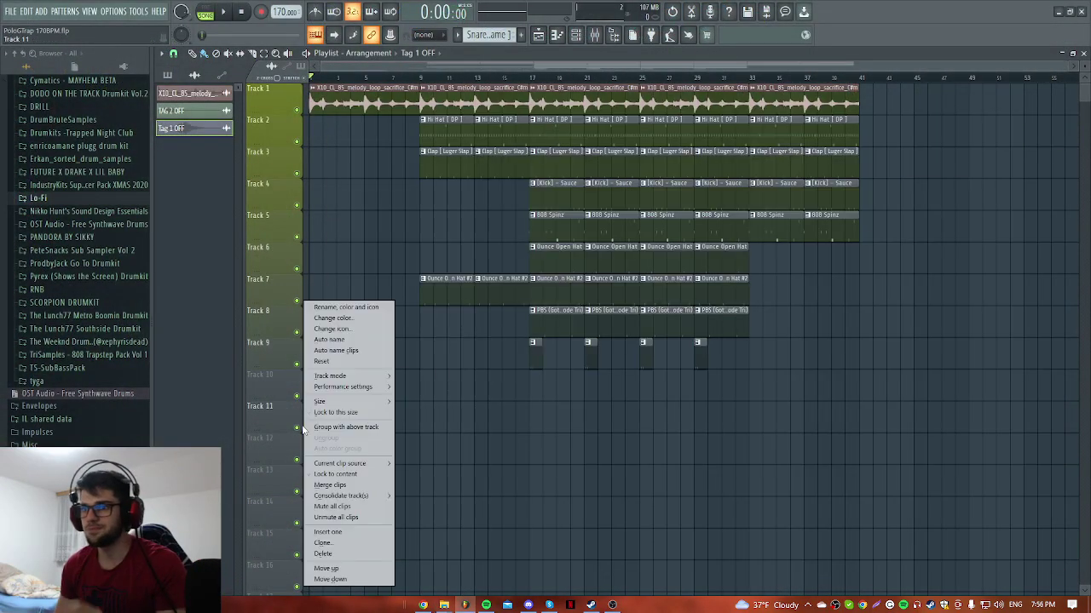
{"action": "right_click", "coordinate": [297, 427]}
{"action": "key", "text": "space"}
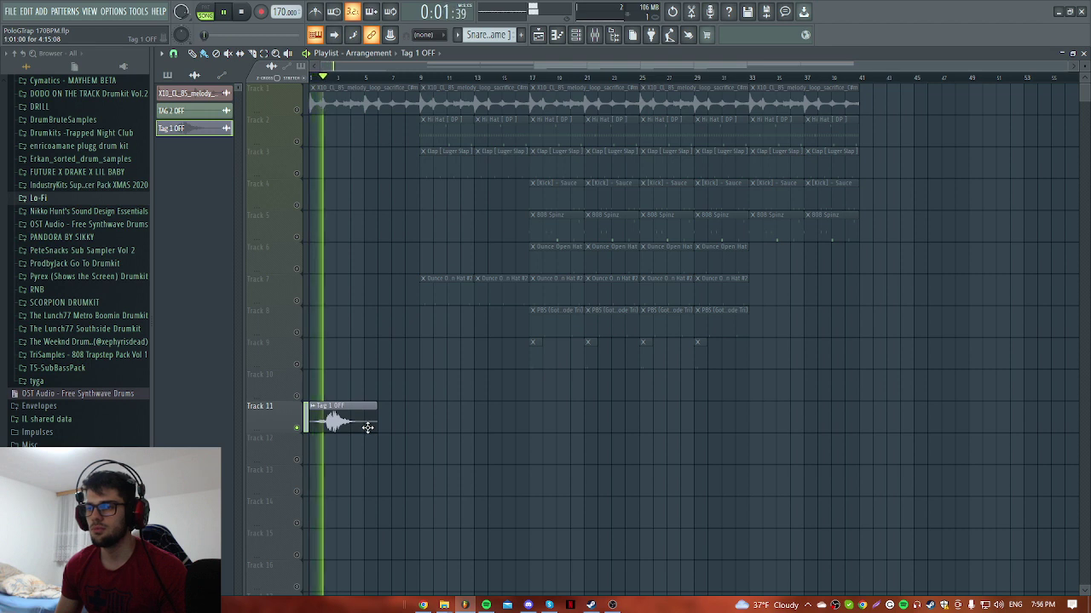
{"action": "key", "text": "space"}
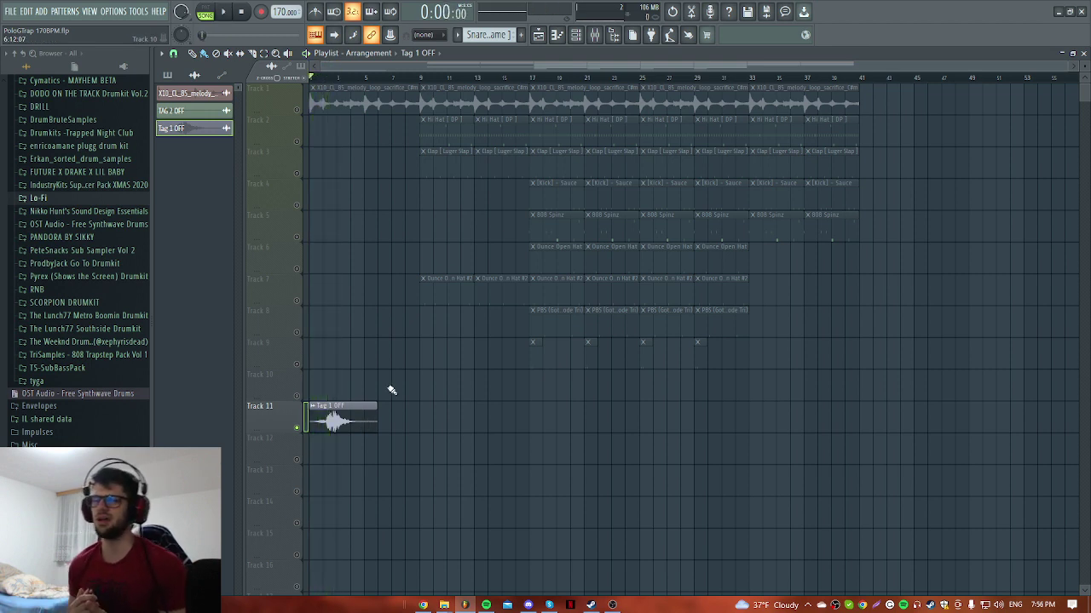
Check the Tag 1 OFF clip's time-stretching settings and play the soloed clip again
{"action": "double_click", "coordinate": [340, 415]}
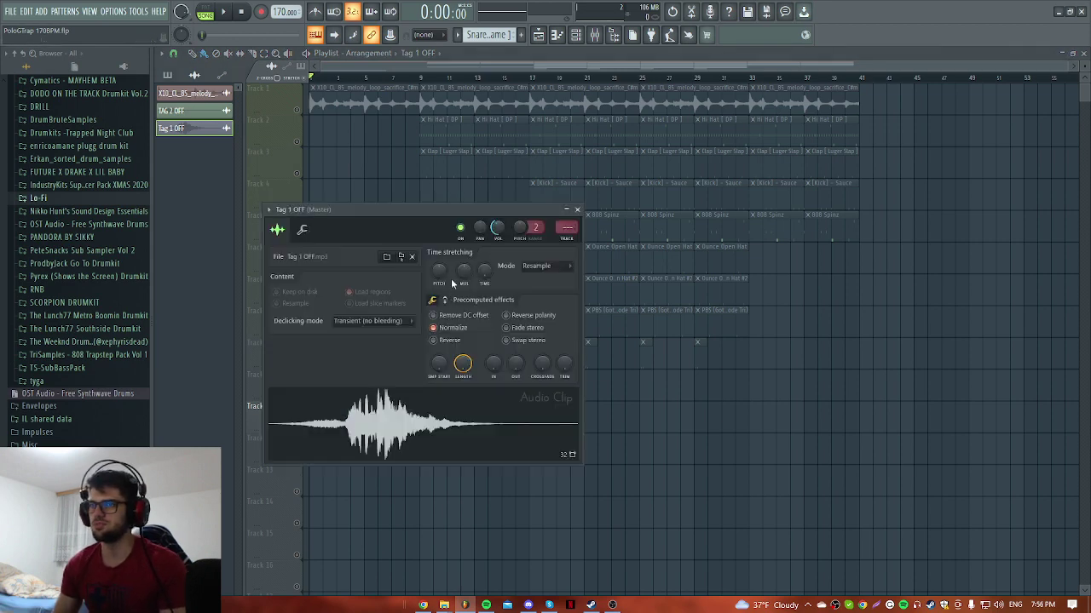
{"action": "key", "text": "Escape"}
{"action": "key", "text": "space"}
{"action": "double_click", "coordinate": [353, 409]}
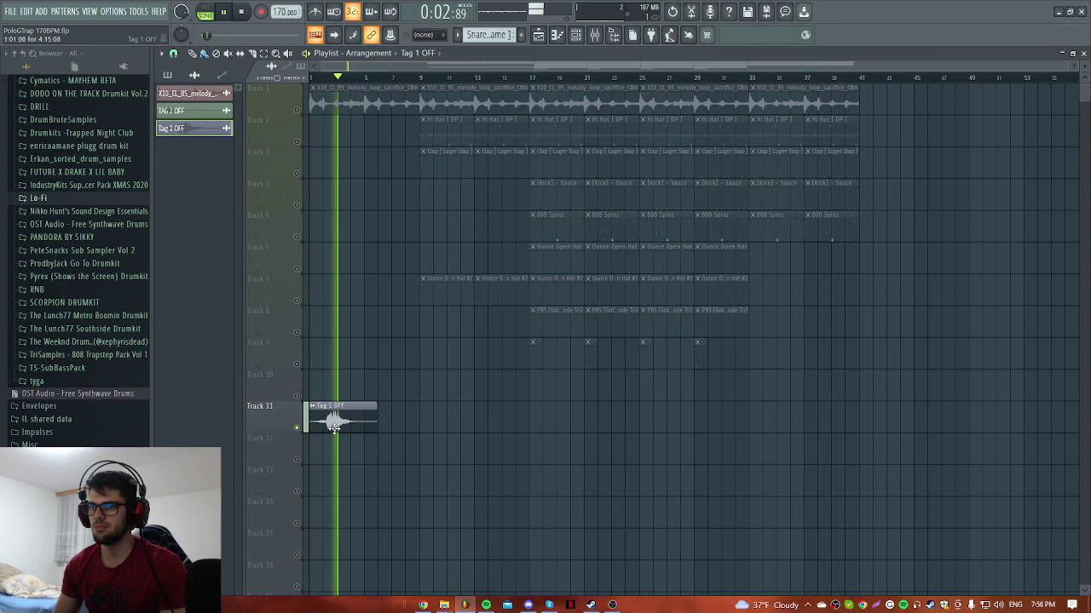
Stop playback and reset the time-stretching pitch of the Tag 1 OFF clip in its channel settings
{"action": "double_click", "coordinate": [334, 428]}
{"action": "key", "text": "space"}
{"action": "right_click", "coordinate": [438, 269]}
{"action": "left_click", "coordinate": [453, 277]}
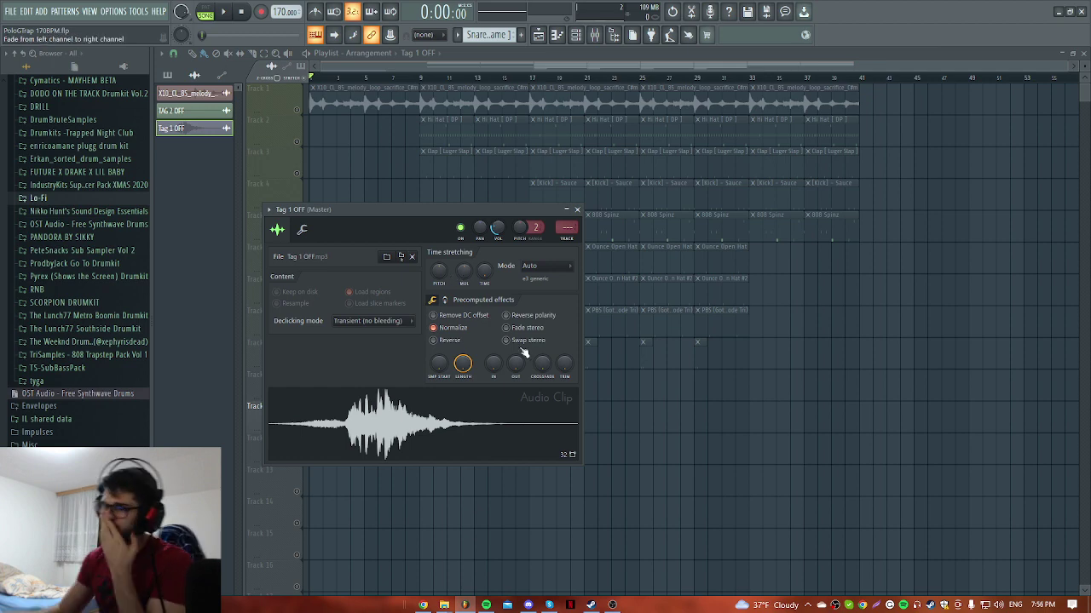
{"action": "key", "text": "Escape"}
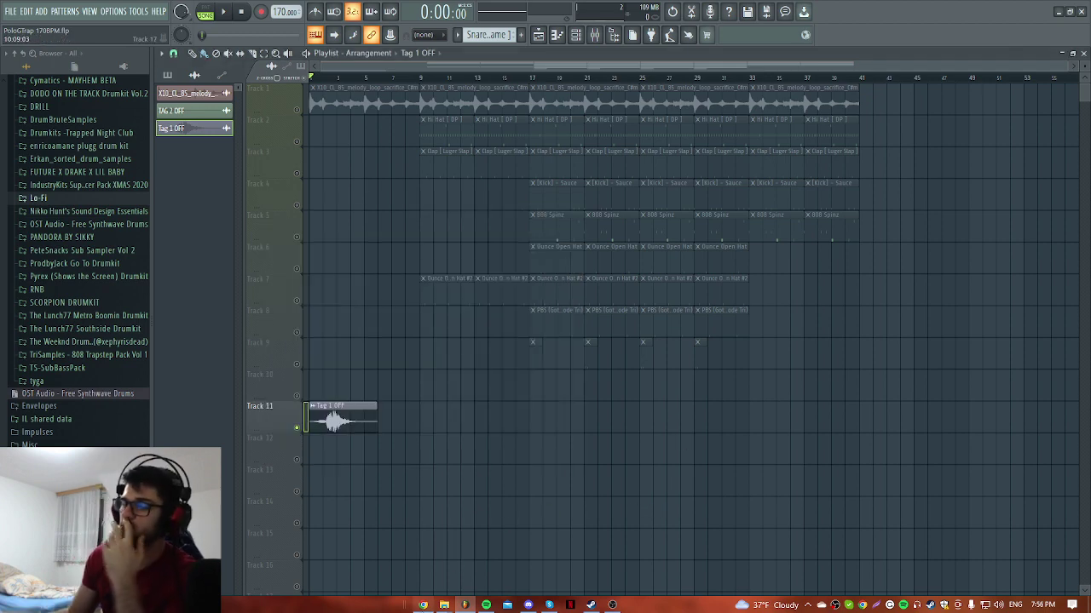
{"action": "left_click", "coordinate": [424, 605]}
{"action": "left_click", "coordinate": [153, 8]}
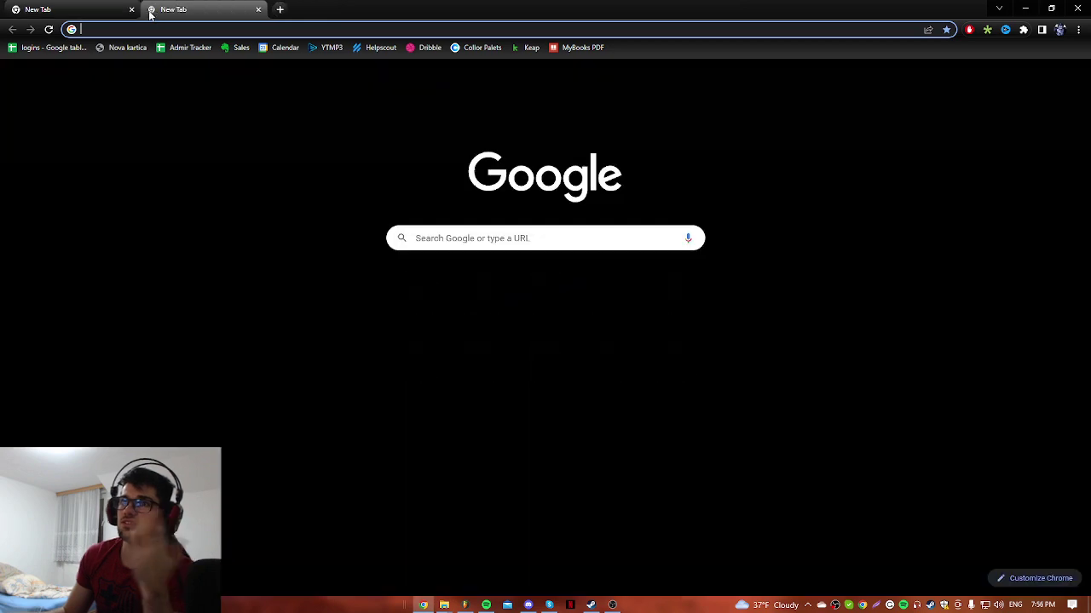
{"action": "type", "text": "ai"}
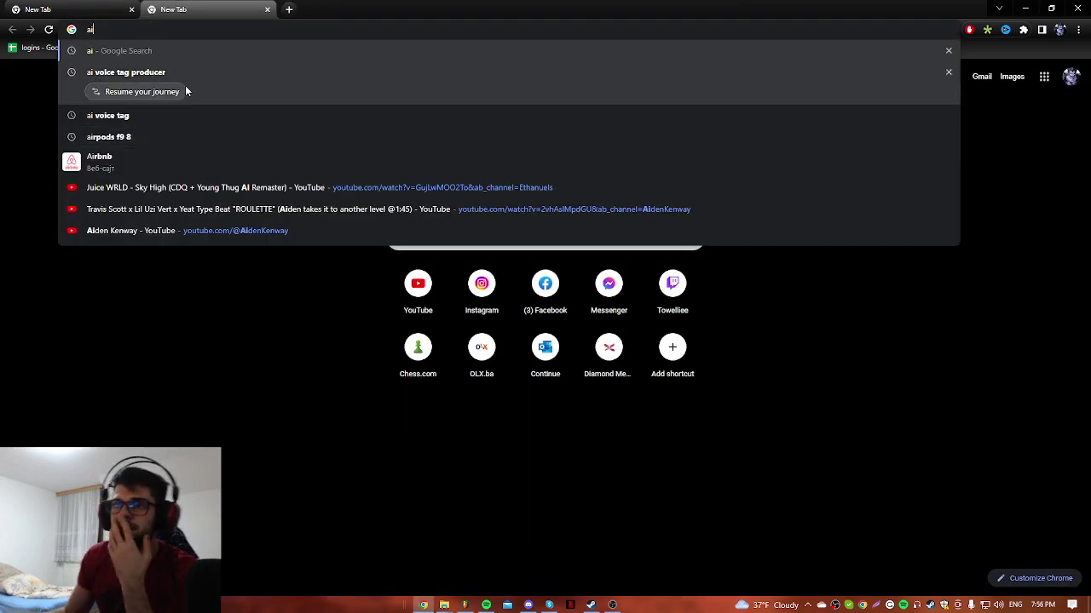
{"action": "key", "text": "Escape"}
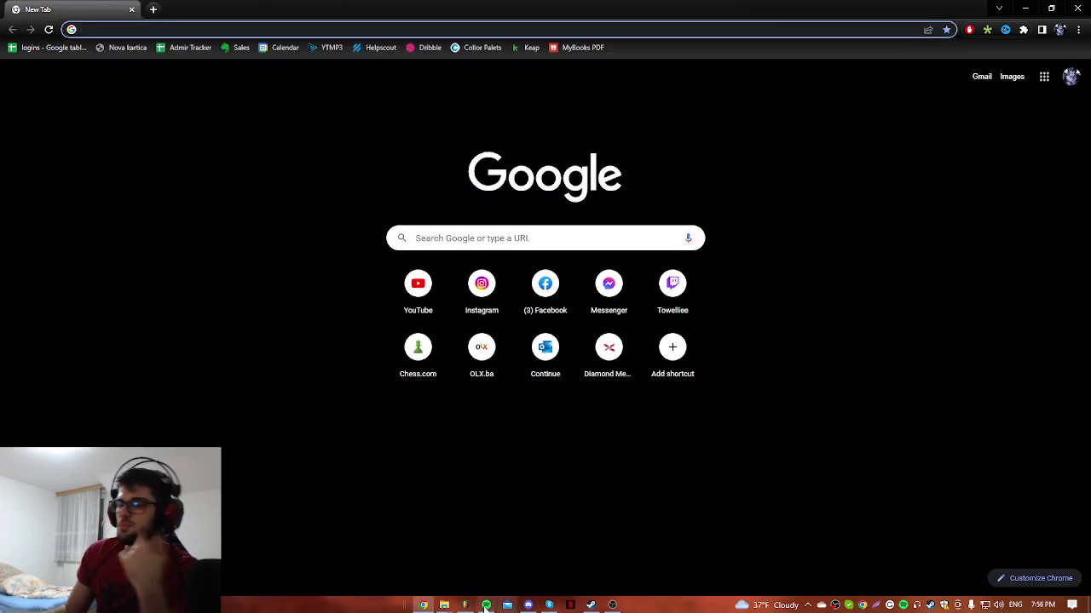
{"action": "left_click", "coordinate": [465, 605]}
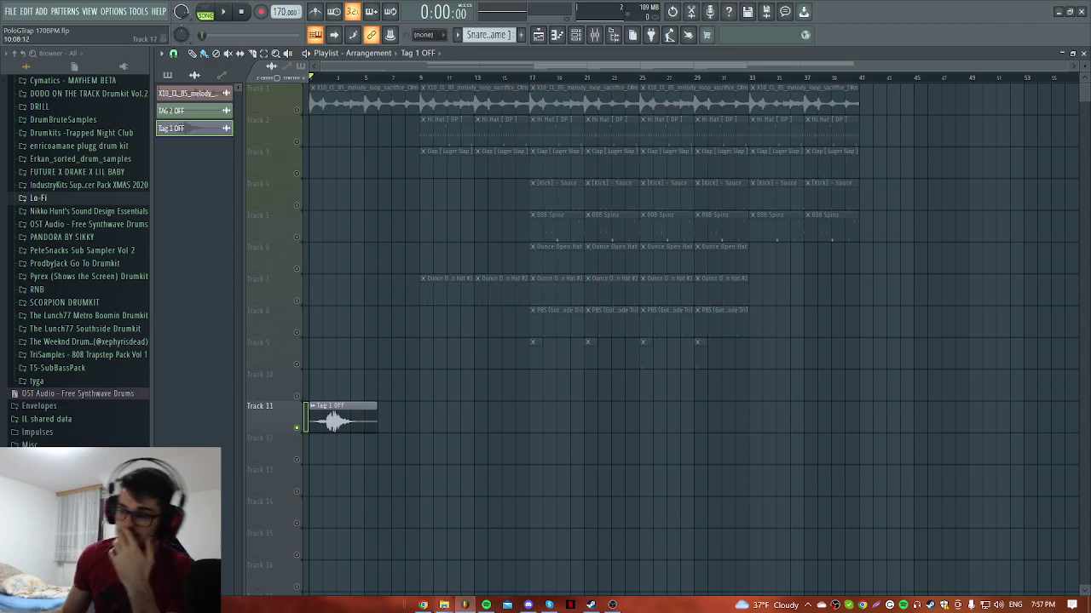
Switch to File Explorer and show the downloaded tag files in the "Your tags are ready!" folder
{"action": "mouse_move", "coordinate": [443, 603]}
{"action": "mouse_move", "coordinate": [368, 557]}
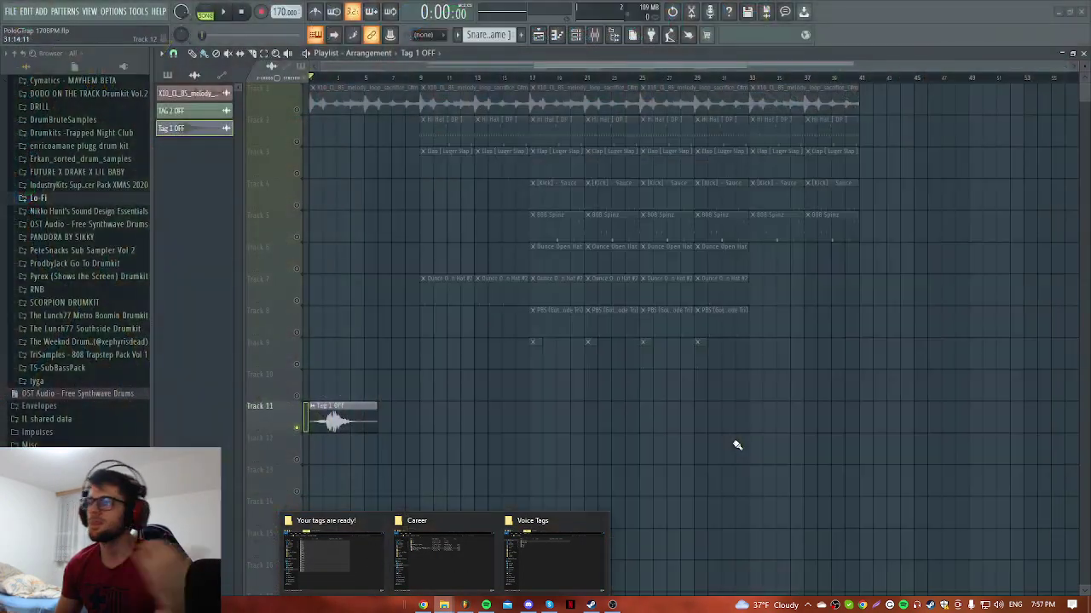
{"action": "left_click", "coordinate": [345, 555]}
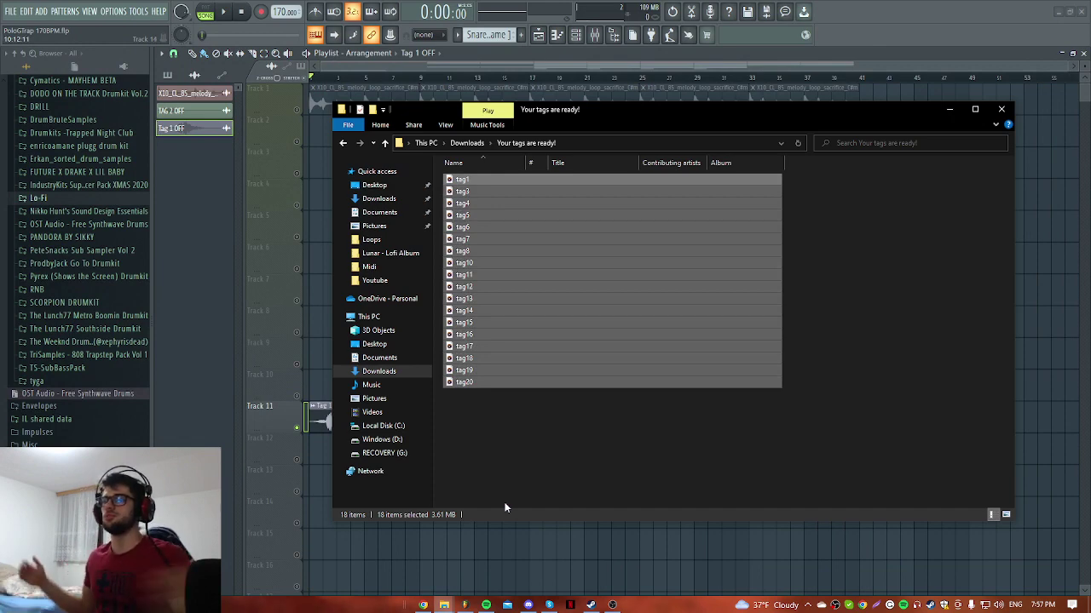